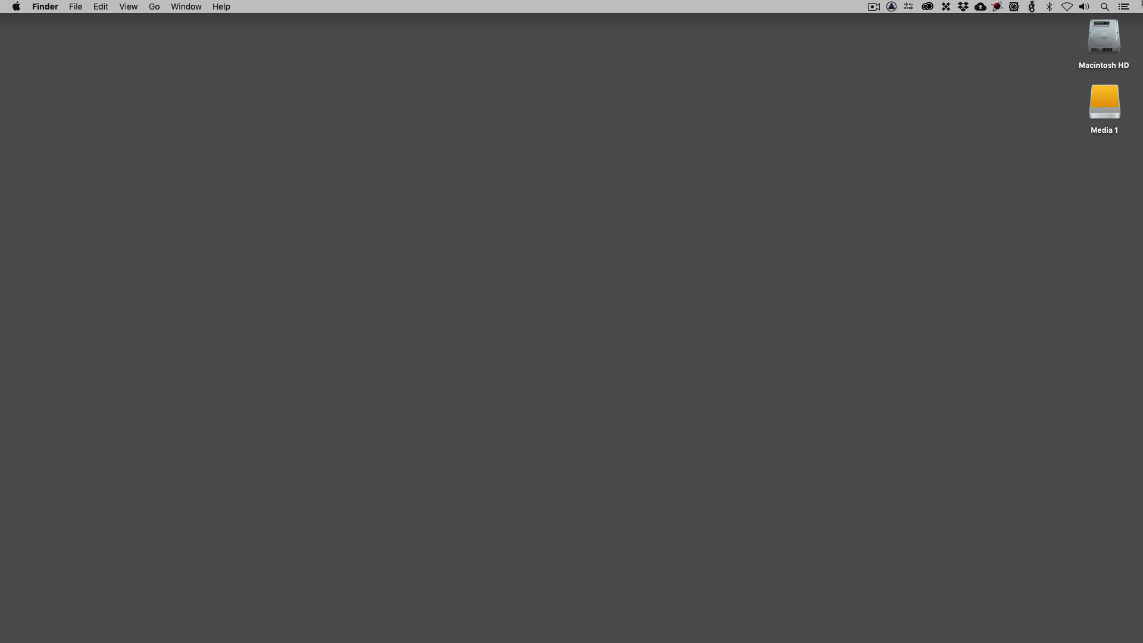
Give the Clips 2 bin a custom magenta background from the full-brightness colour wheel
key("super+Tab")
key("super+Tab")
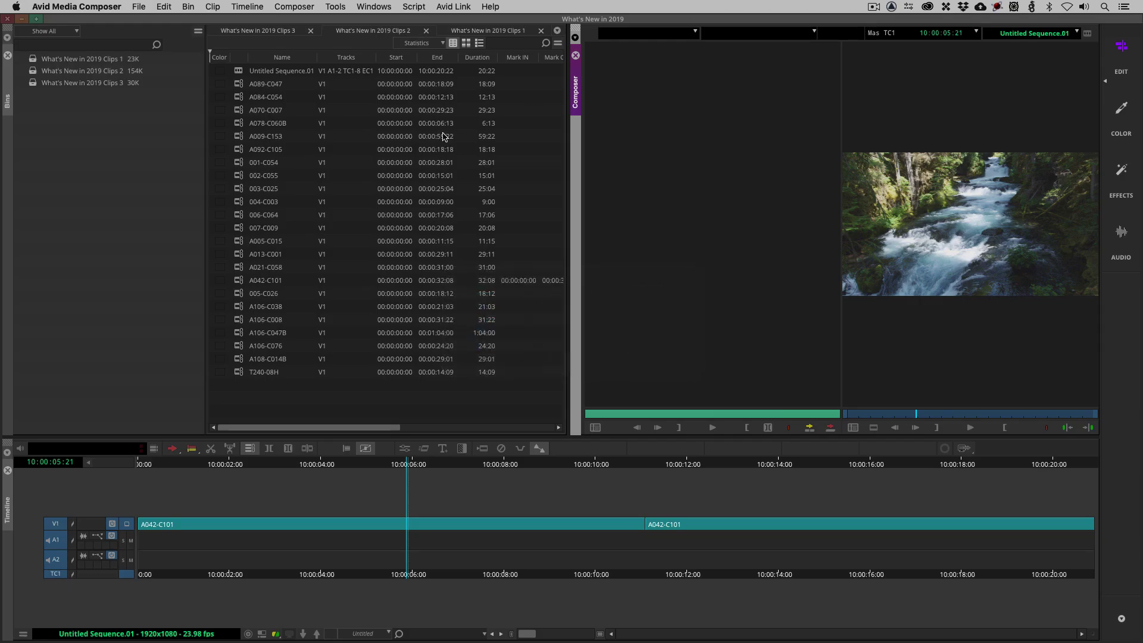
right_click(342, 386)
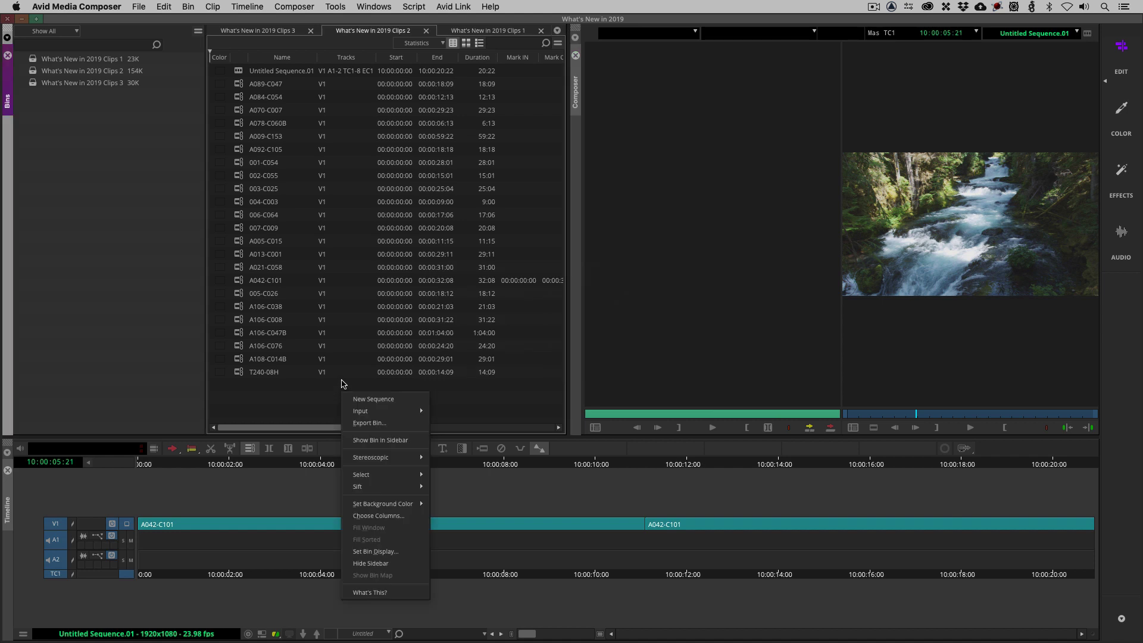
mouse_move(369, 507)
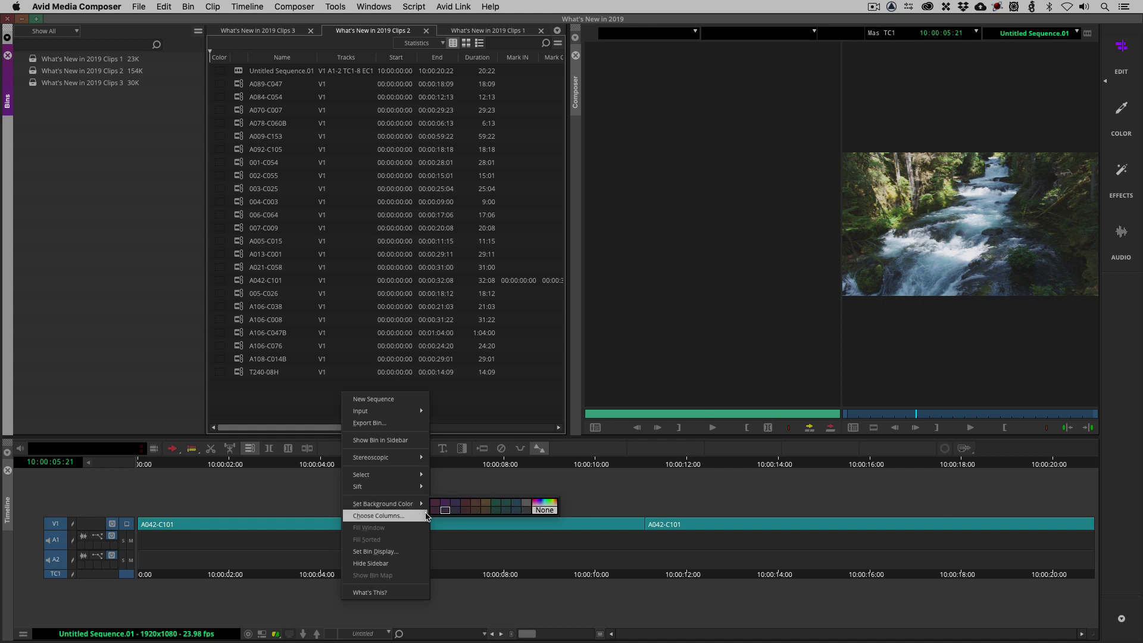
left_click(545, 504)
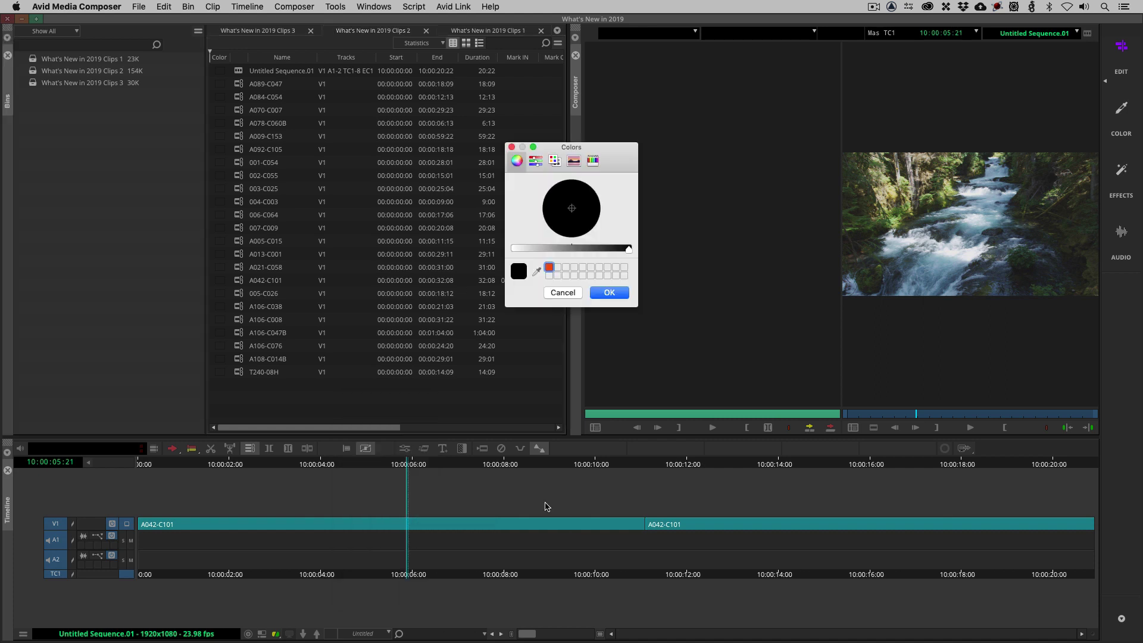
left_click_drag(628, 249, 513, 249)
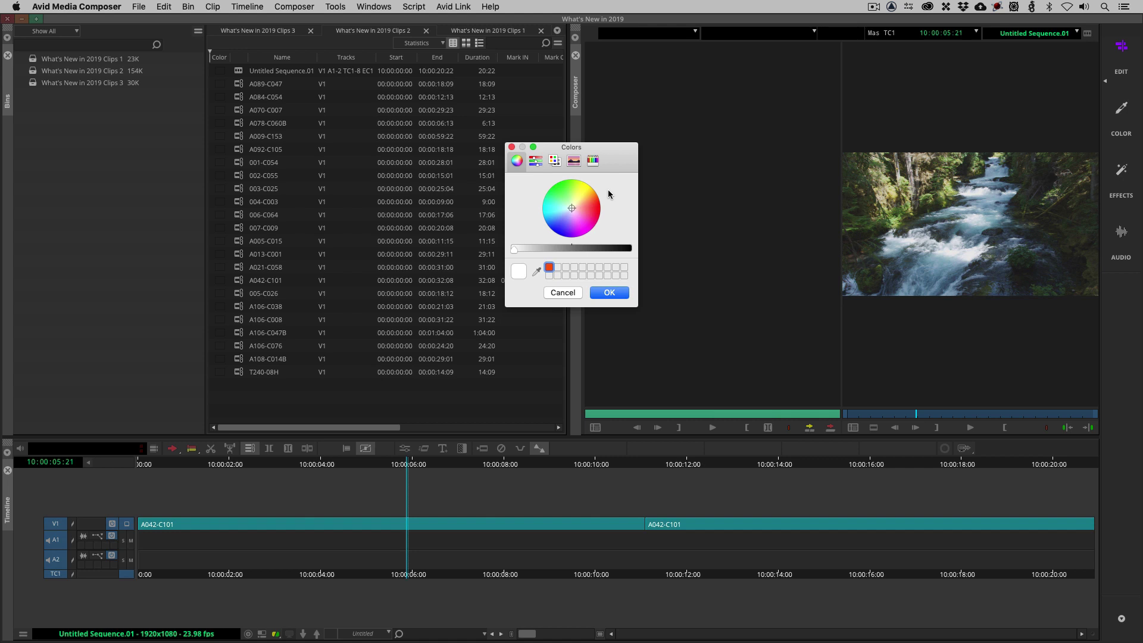
left_click_drag(573, 213, 587, 233)
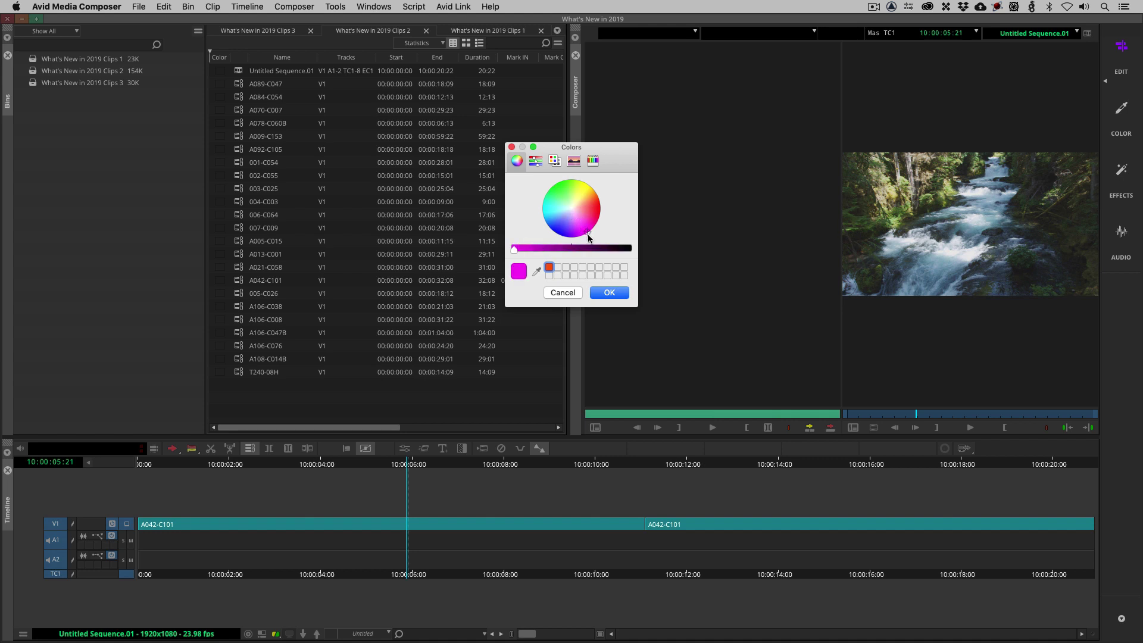
left_click(610, 292)
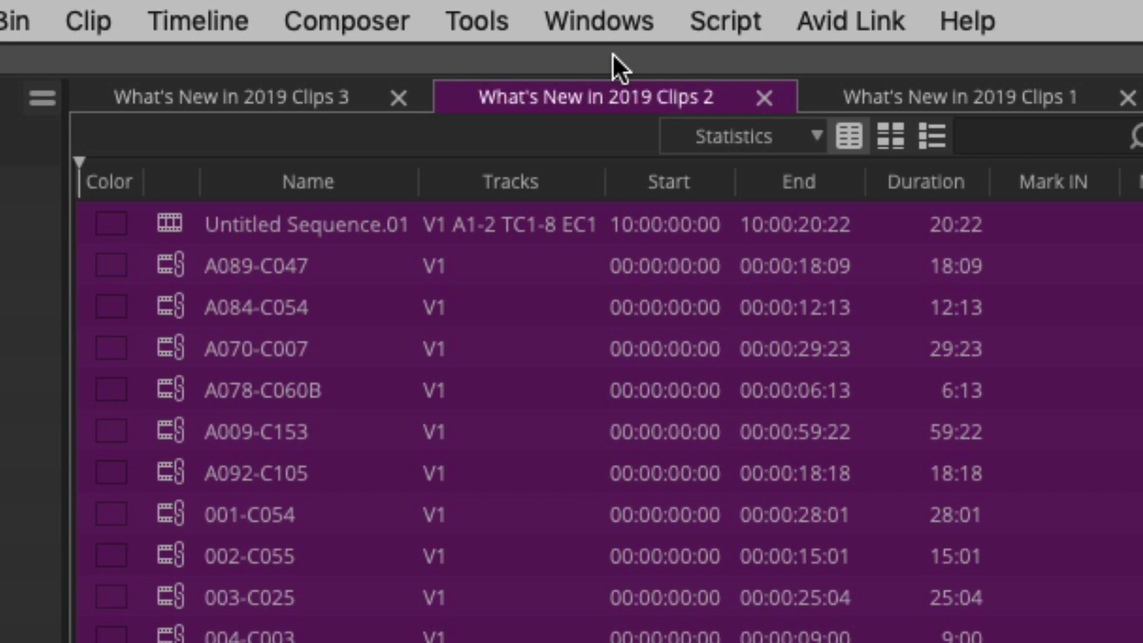
left_click(309, 95)
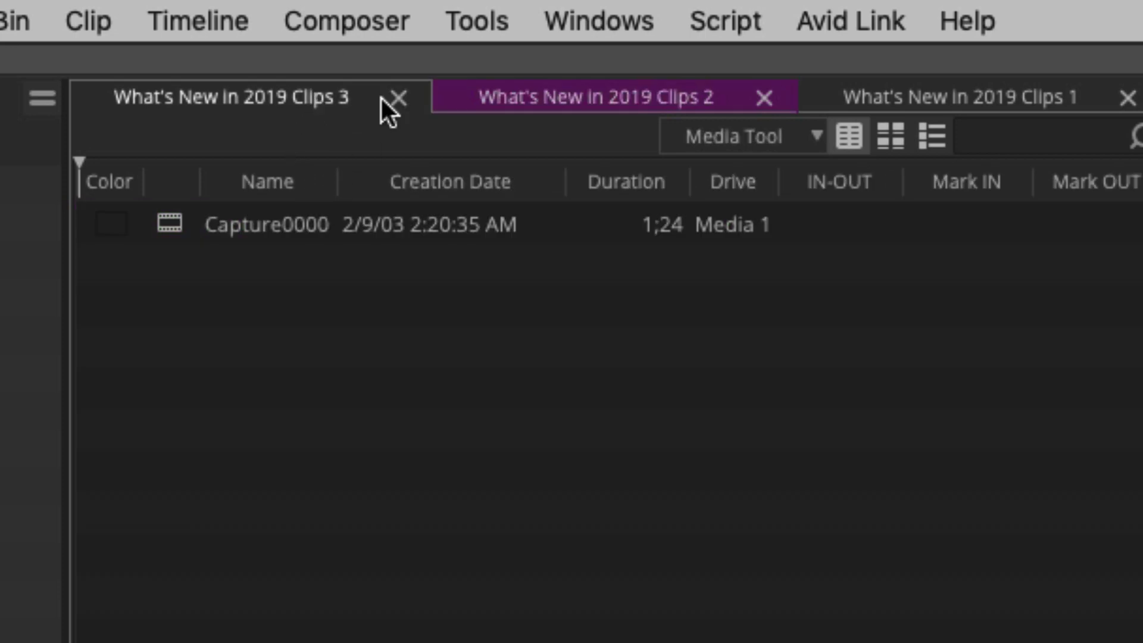
left_click(569, 89)
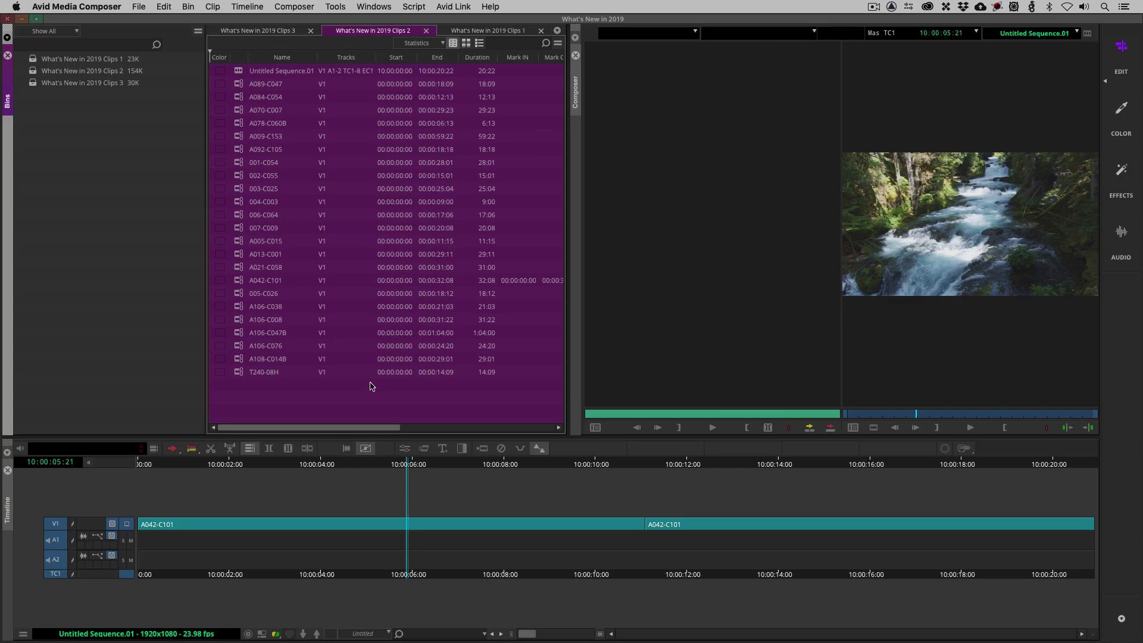
Look through the bin, clip T240-08H and V1 track colour menus without changing anything
right_click(368, 387)
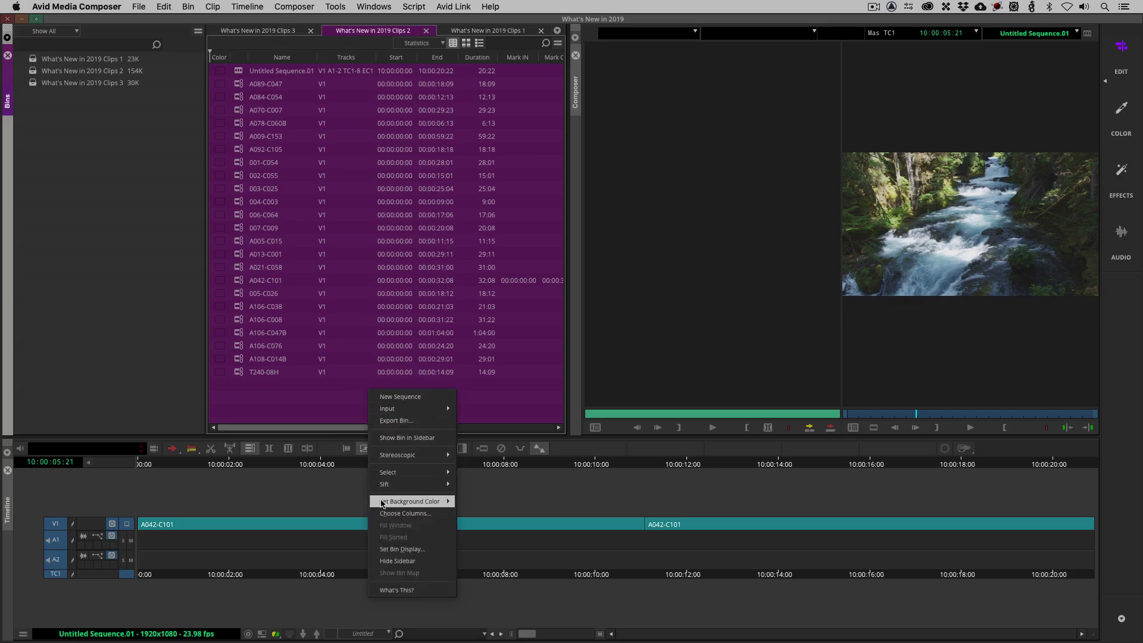
mouse_move(382, 505)
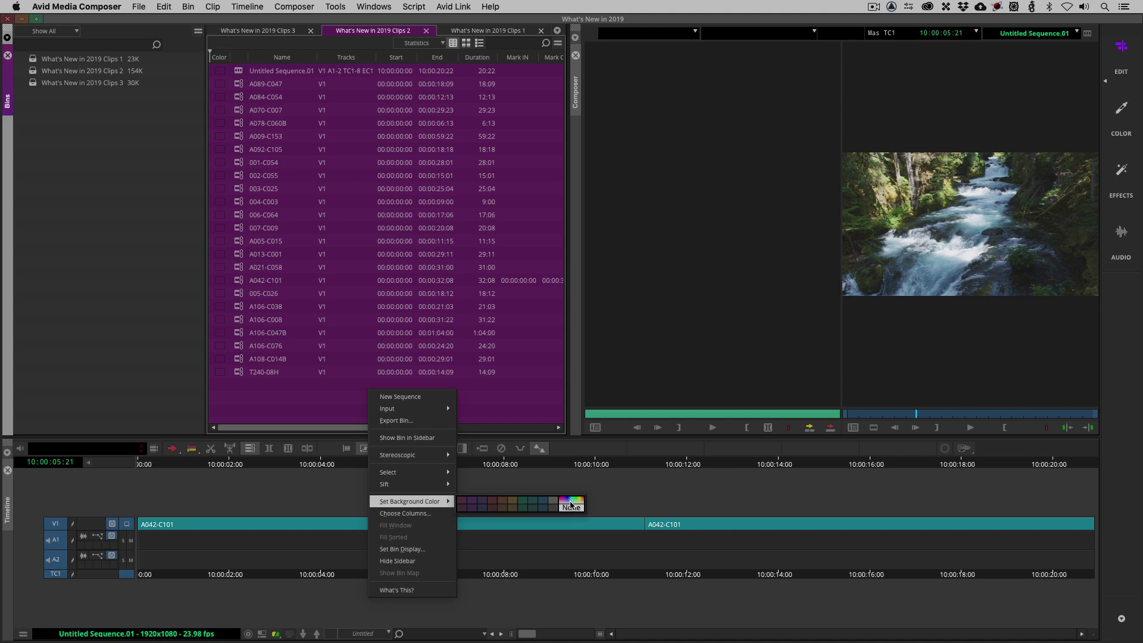
left_click(480, 394)
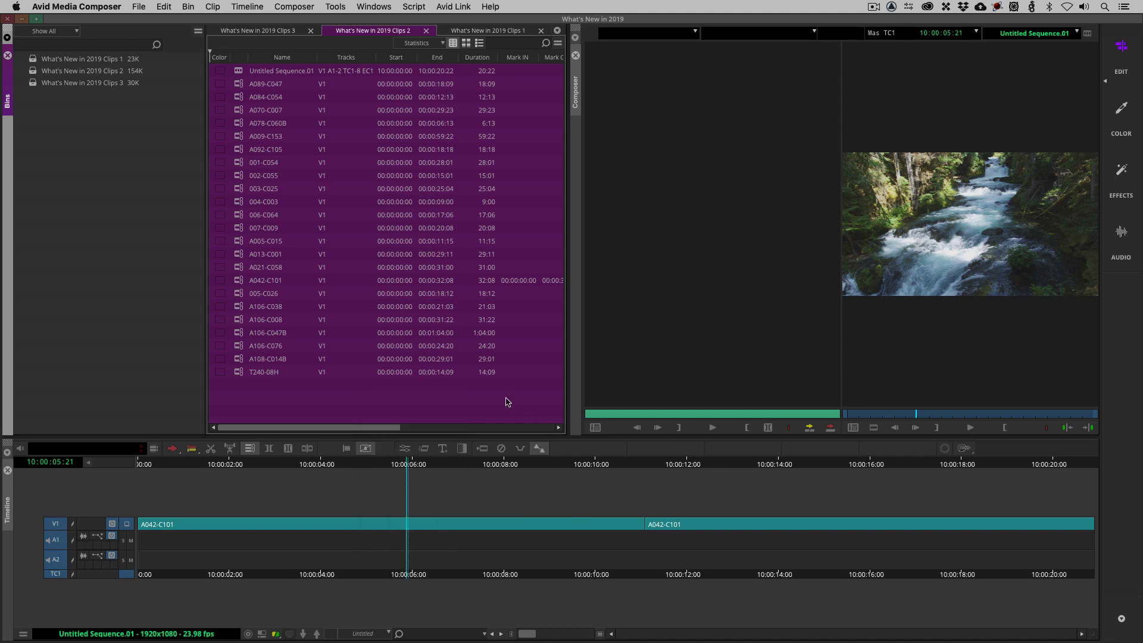
left_click(241, 373)
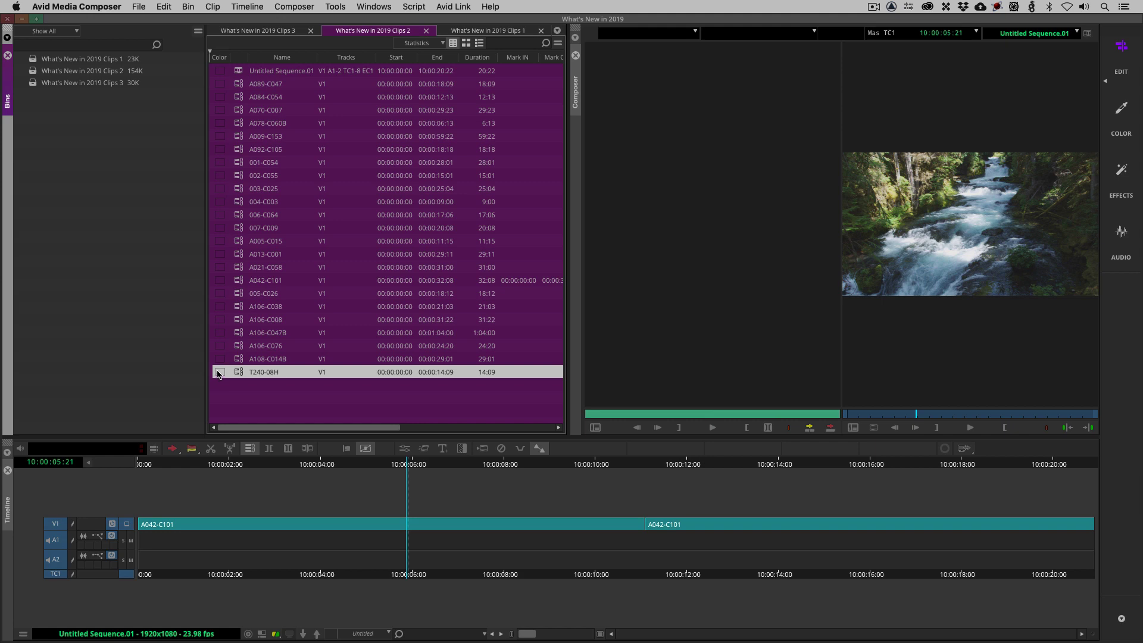
left_click(219, 373)
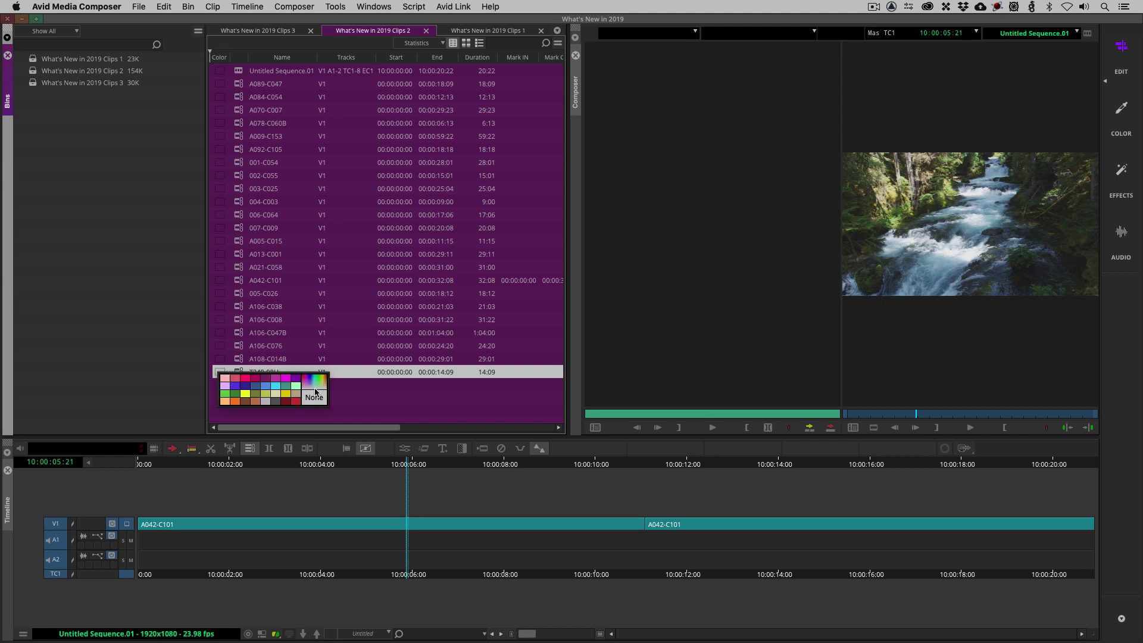
left_click(387, 417)
right_click(55, 525)
mouse_move(89, 607)
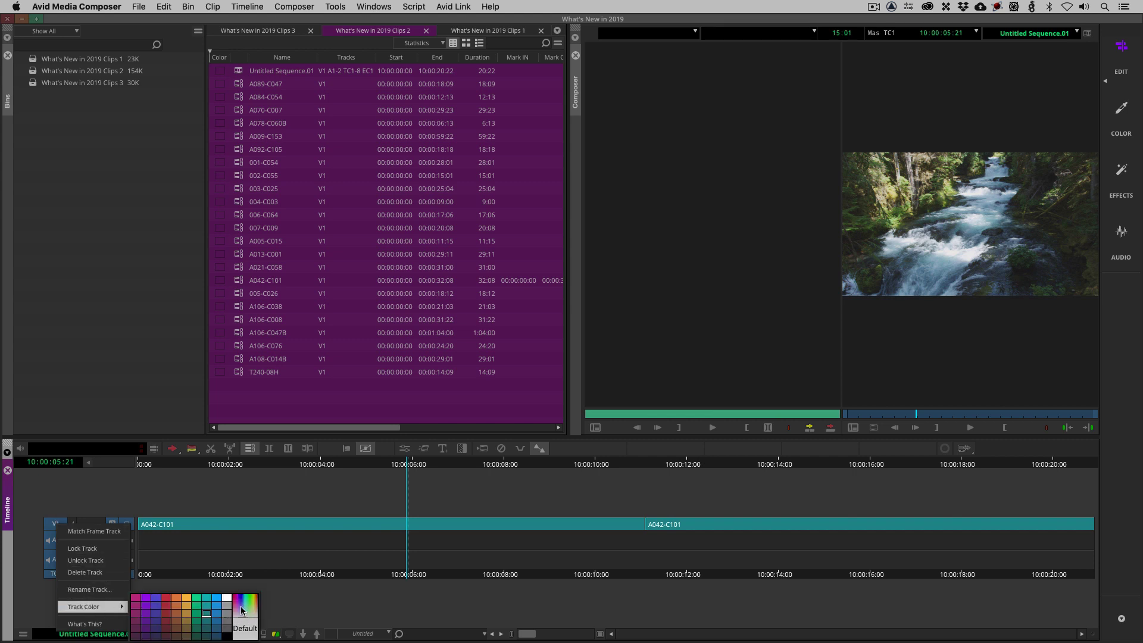
left_click(299, 402)
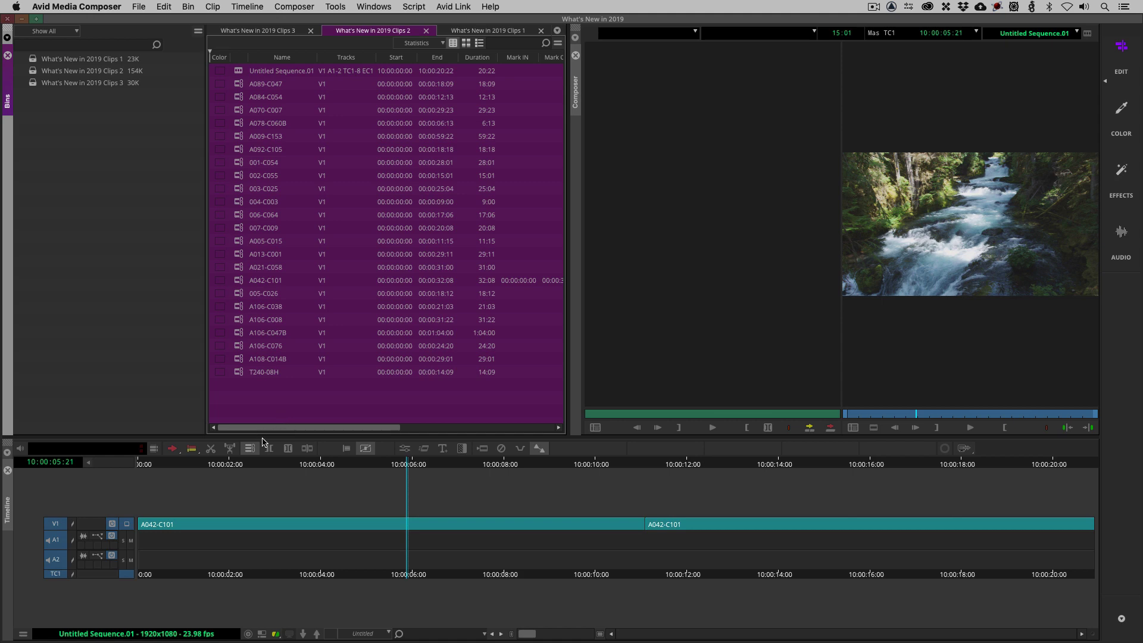
Set the bin's background colour to None, restoring the default dark grey
right_click(319, 420)
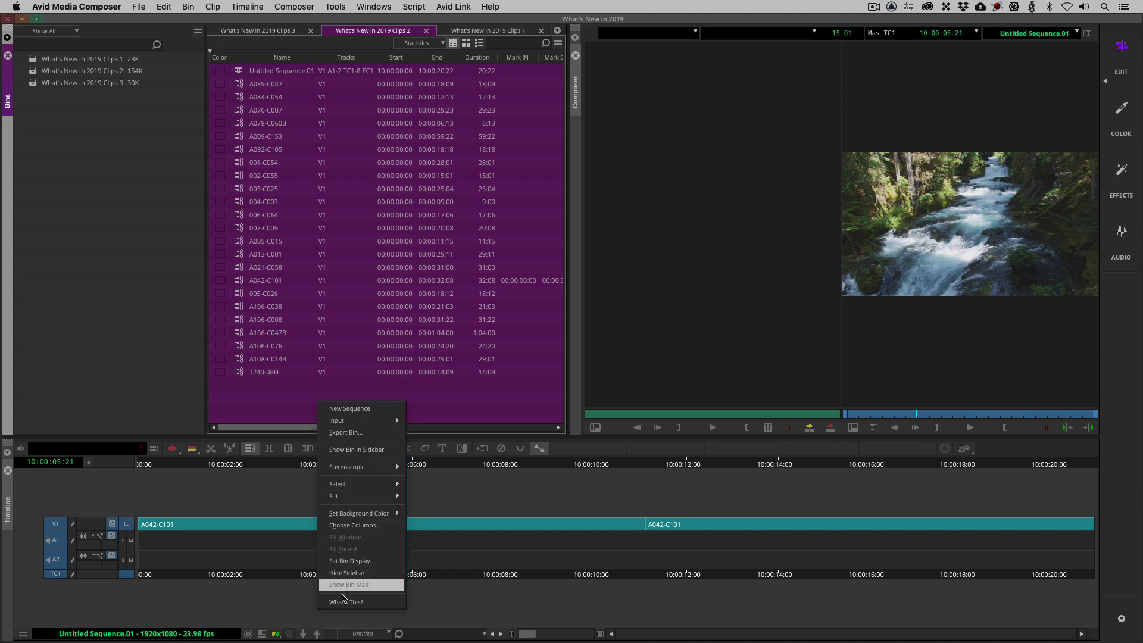
mouse_move(350, 513)
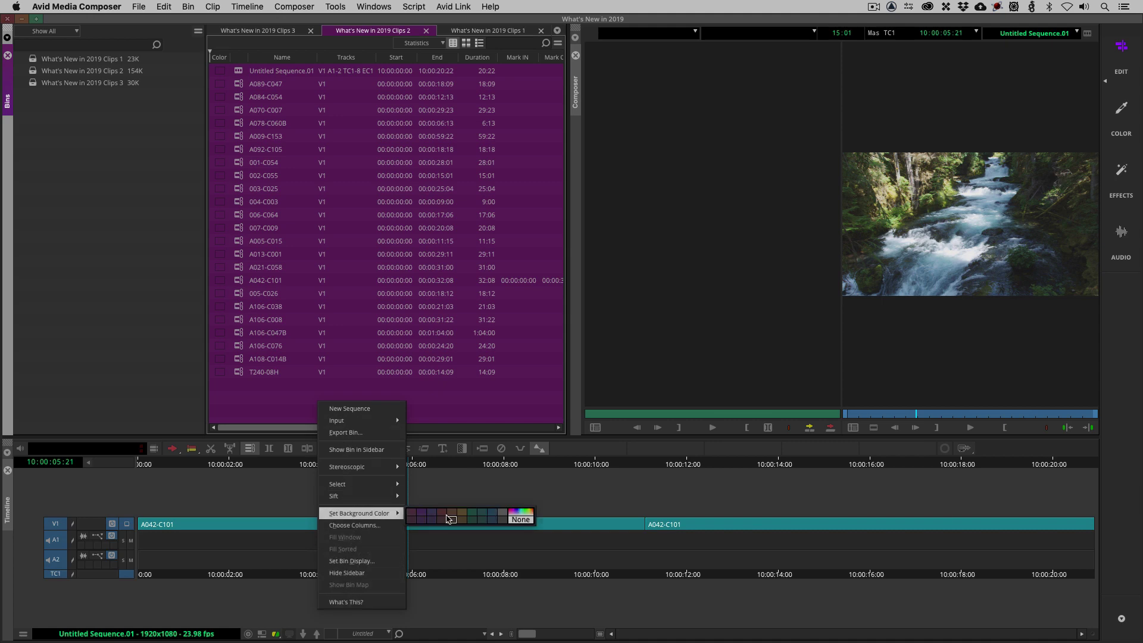
left_click(529, 521)
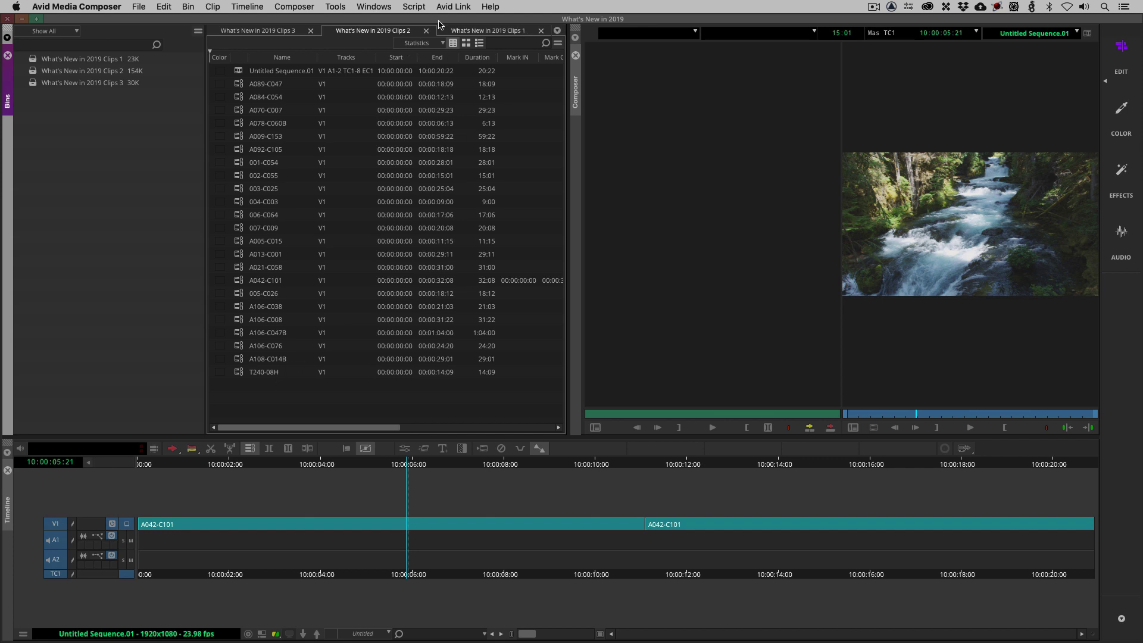
left_click_drag(248, 429, 149, 430)
left_click_drag(256, 427, 213, 424)
left_click_drag(269, 426, 250, 409)
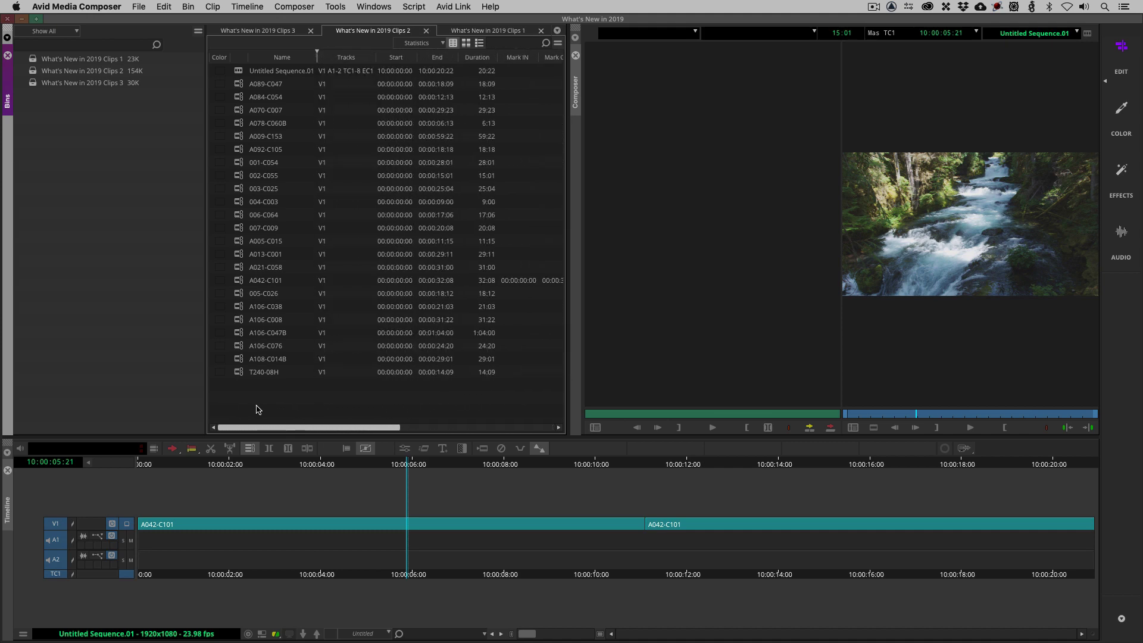
scroll(270, 409, "right", 5)
scroll(479, 409, "left", 5)
scroll(240, 415, "right", 5)
scroll(472, 413, "left", 5)
scroll(250, 427, "right", 5)
scroll(266, 431, "left", 4)
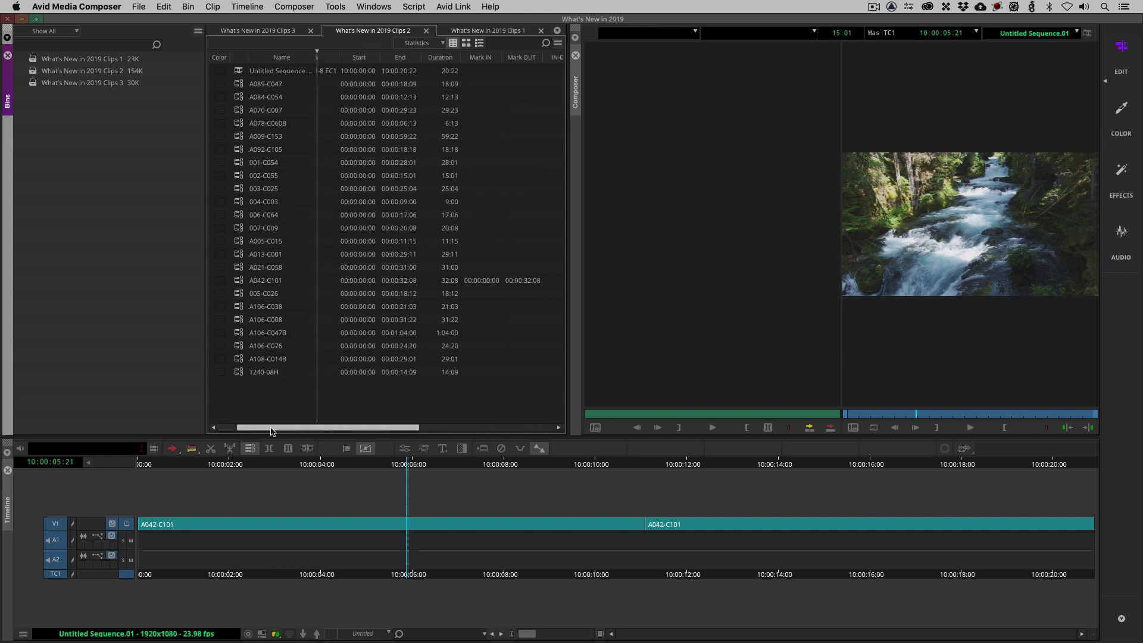
left_click_drag(265, 430, 237, 429)
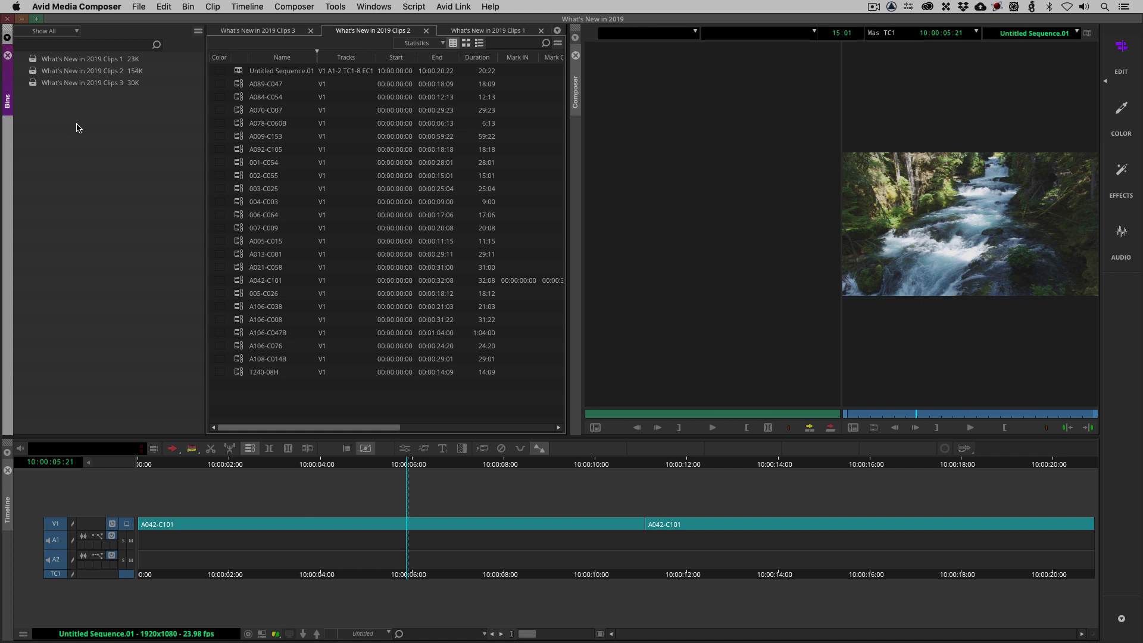
Reveal the What's New in 2019 Clips 2 bin in the Bins sidebar via its context menu
right_click(359, 388)
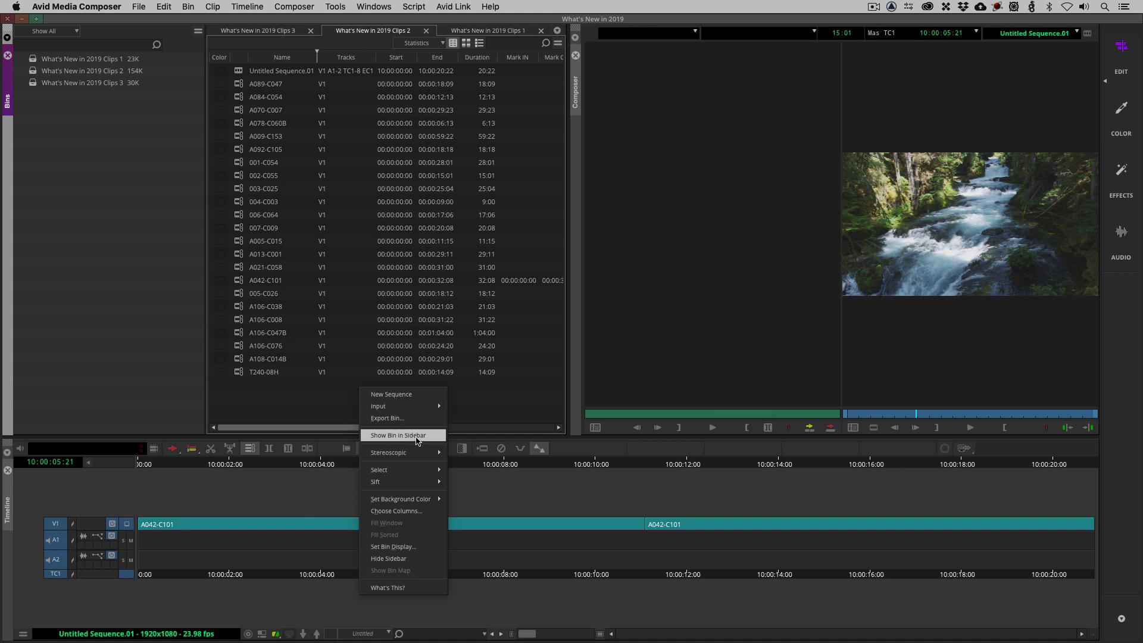
left_click(423, 440)
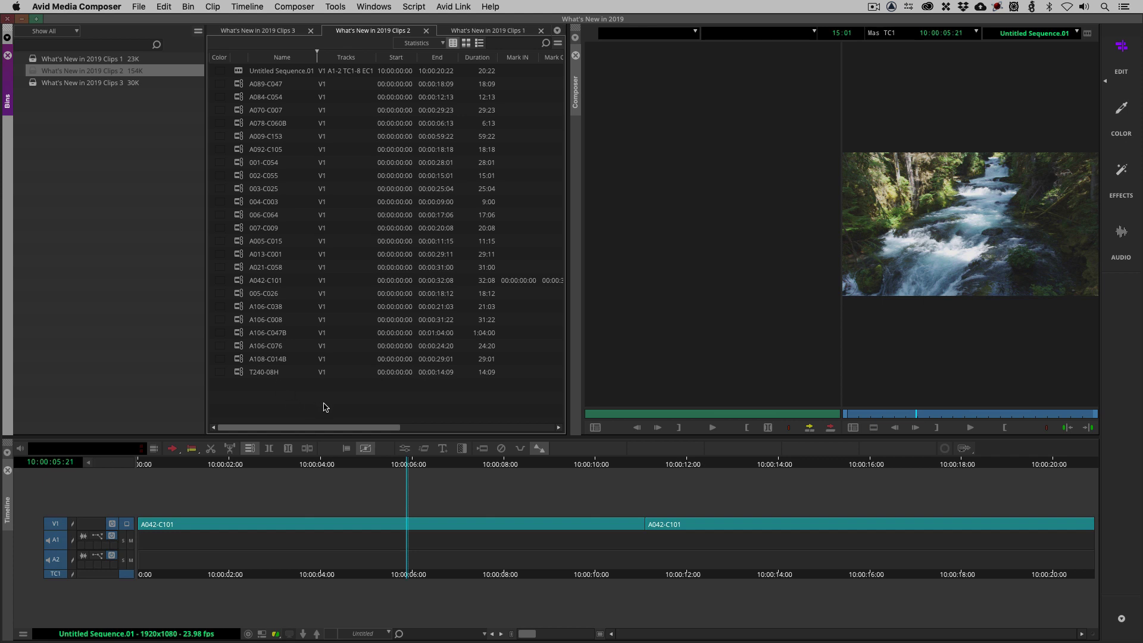
Open the Project window with Cmd+9, move it over the bins, and close the Clips 1, 2 and 3 bins
key("super+9")
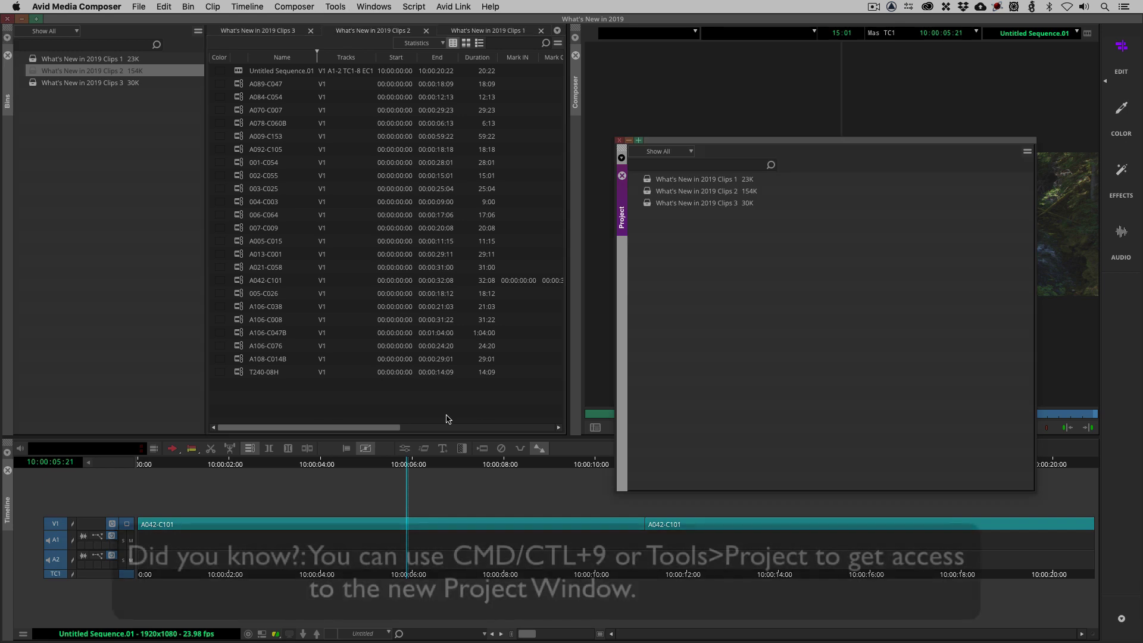
left_click_drag(690, 141, 675, 45)
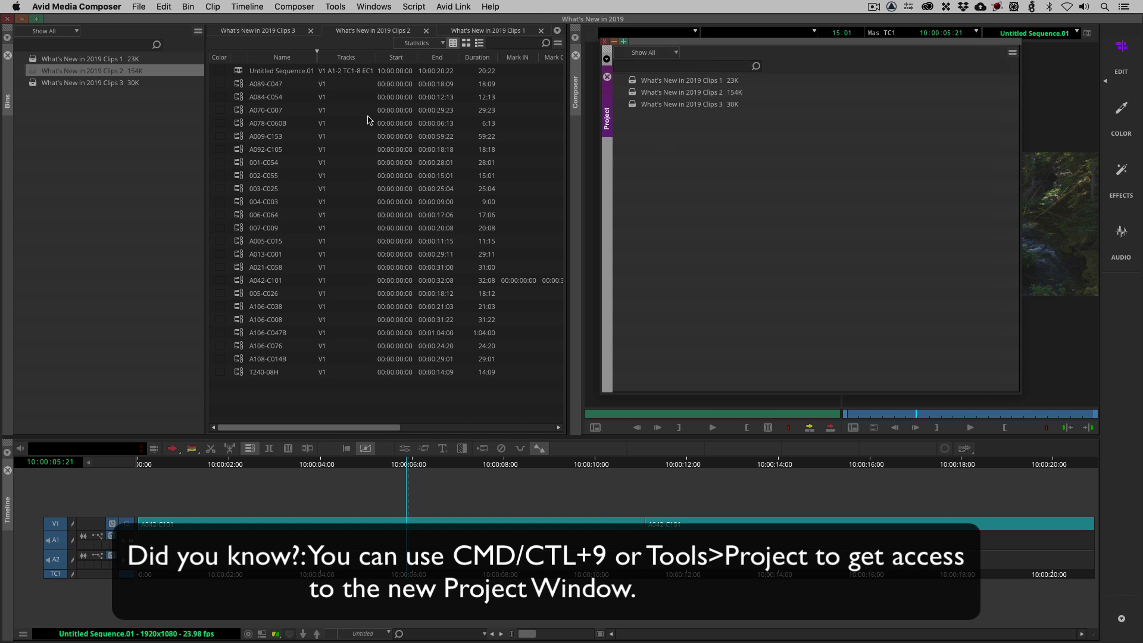
left_click(541, 30)
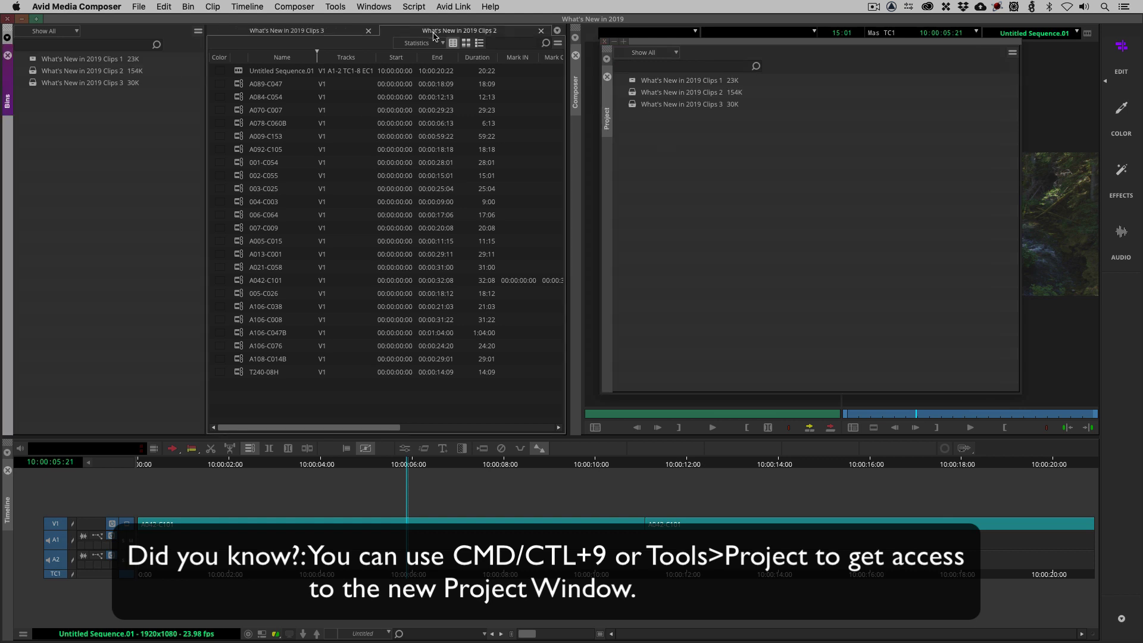
left_click(541, 30)
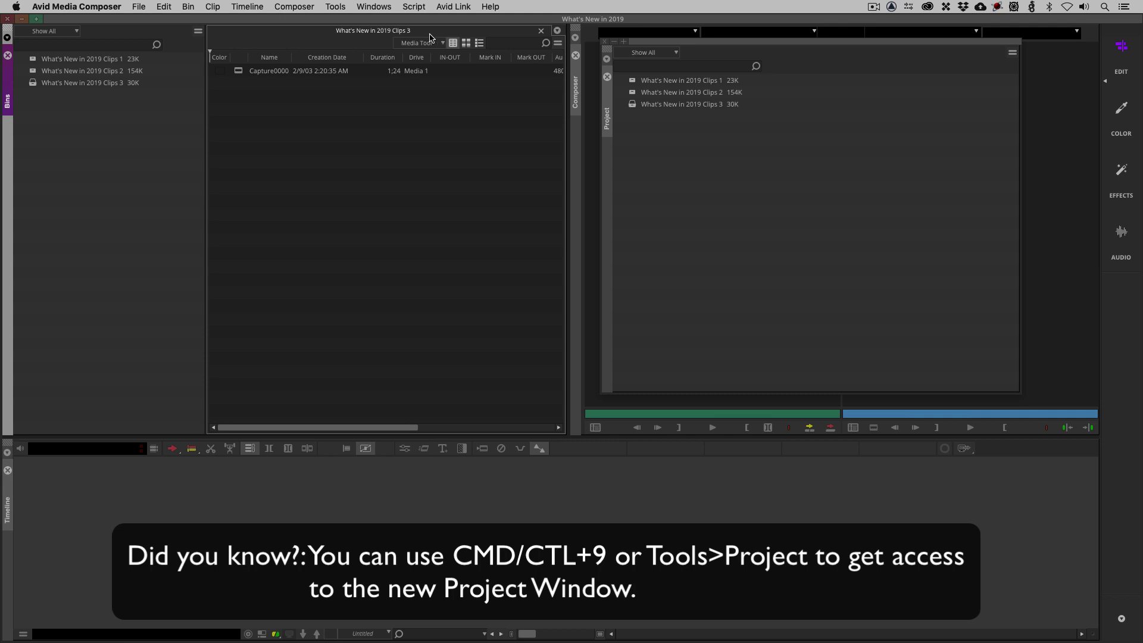
left_click(541, 30)
Reopen the Clips 1, 2 and 3 bins as tabs, then close the Project window
double_click(634, 84)
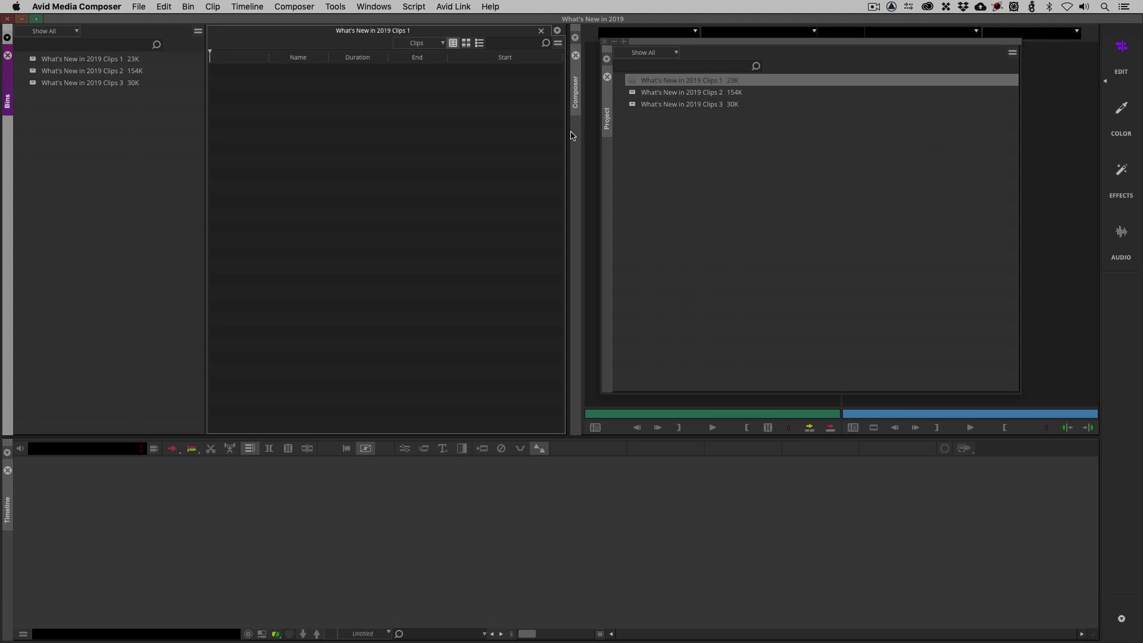
left_click(632, 94)
double_click(632, 94)
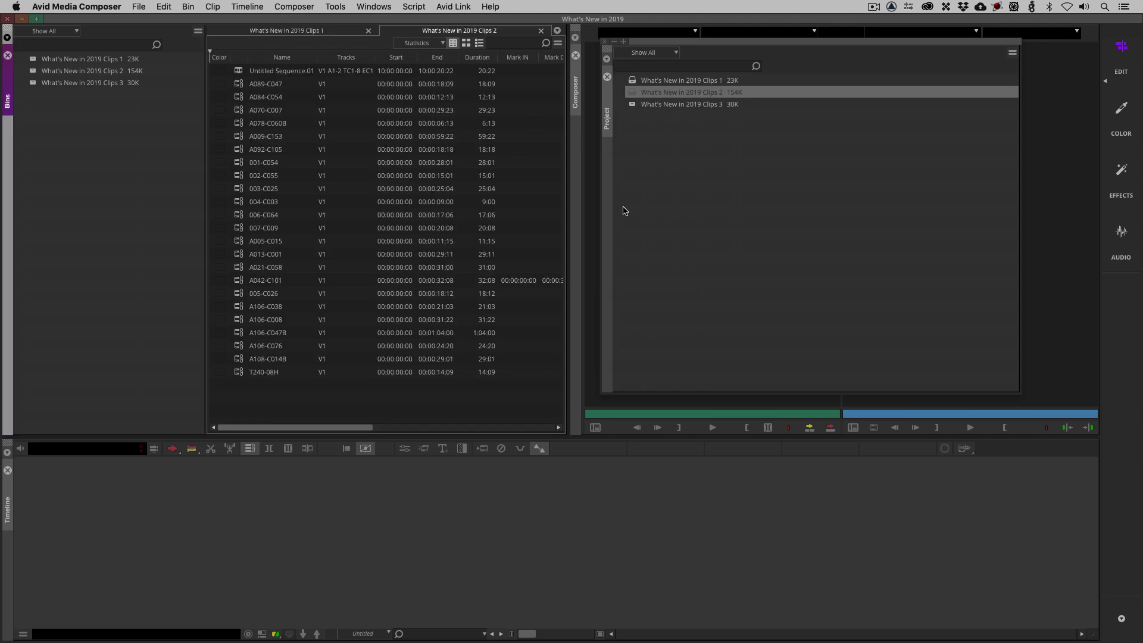
double_click(632, 106)
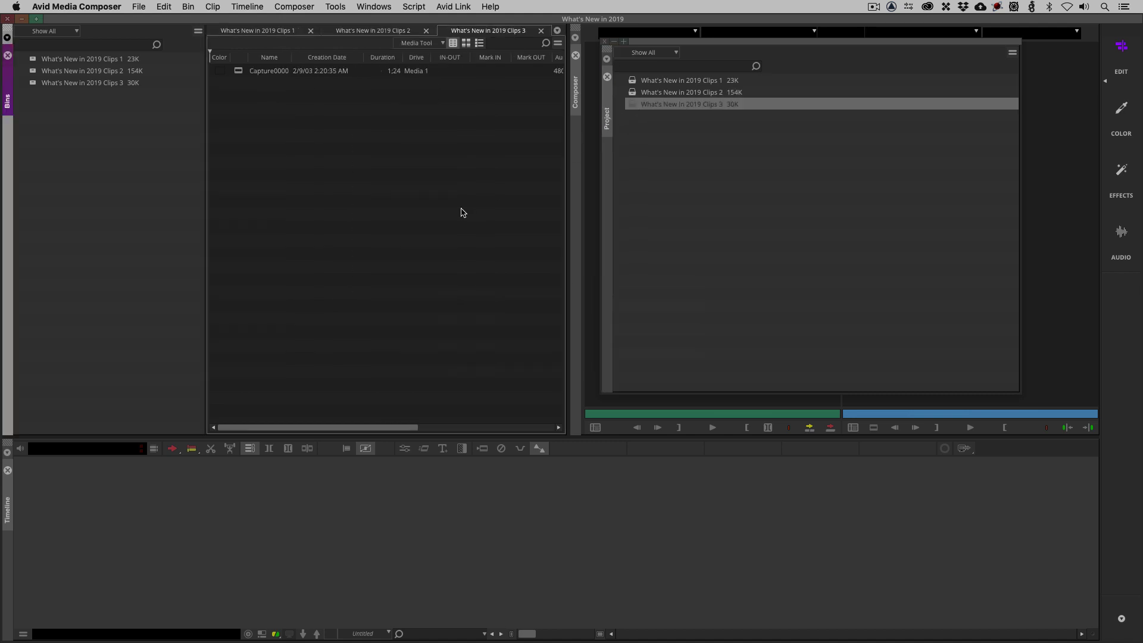
left_click(605, 41)
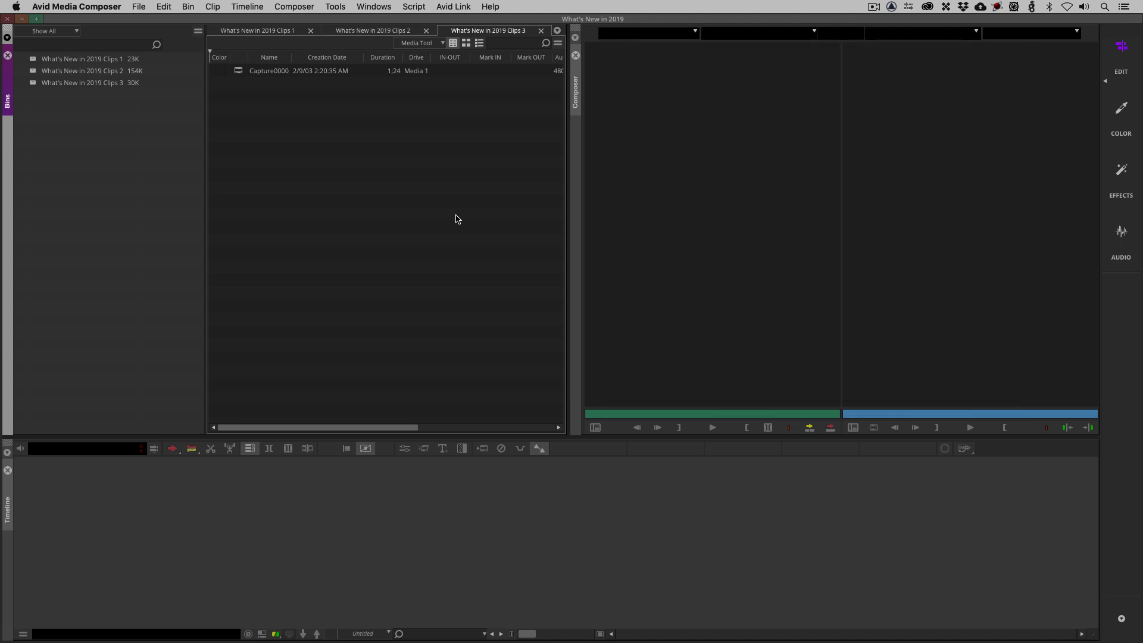
Browse the Interface settings' General, Bins and Timeline & Viewers tabs, then cancel without changes
key("super+equal")
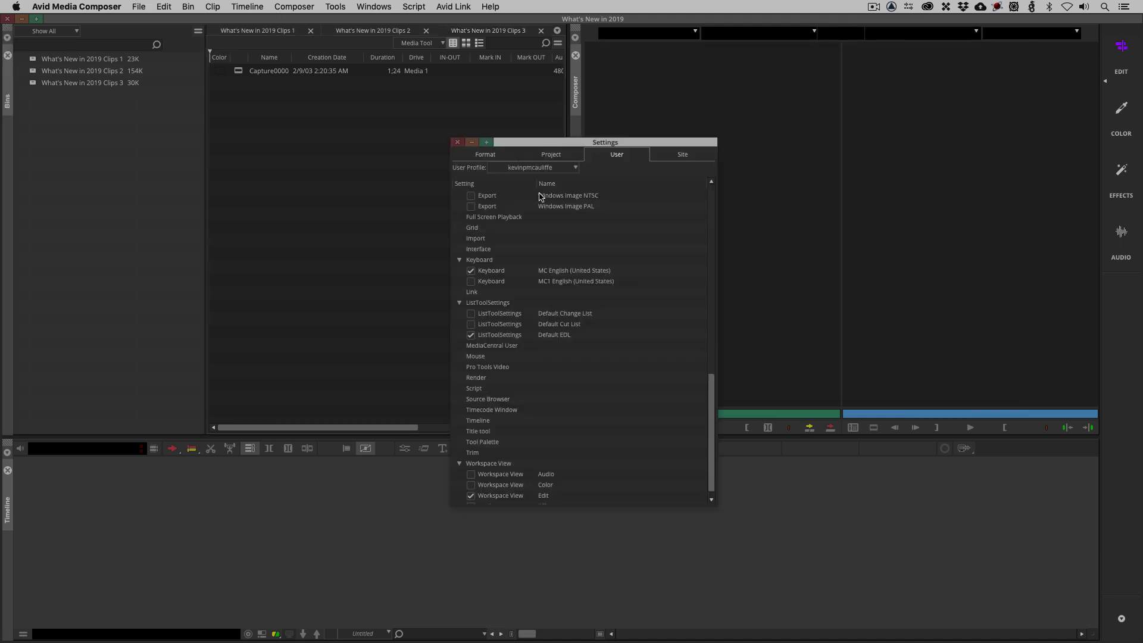
scroll(536, 231, "down", 1)
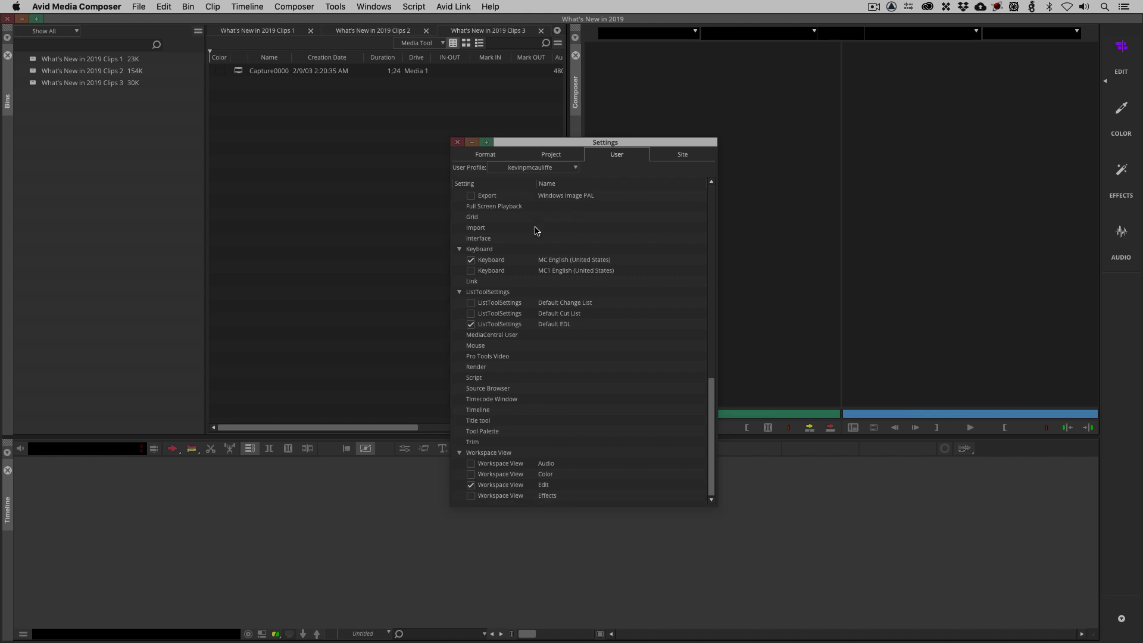
double_click(485, 238)
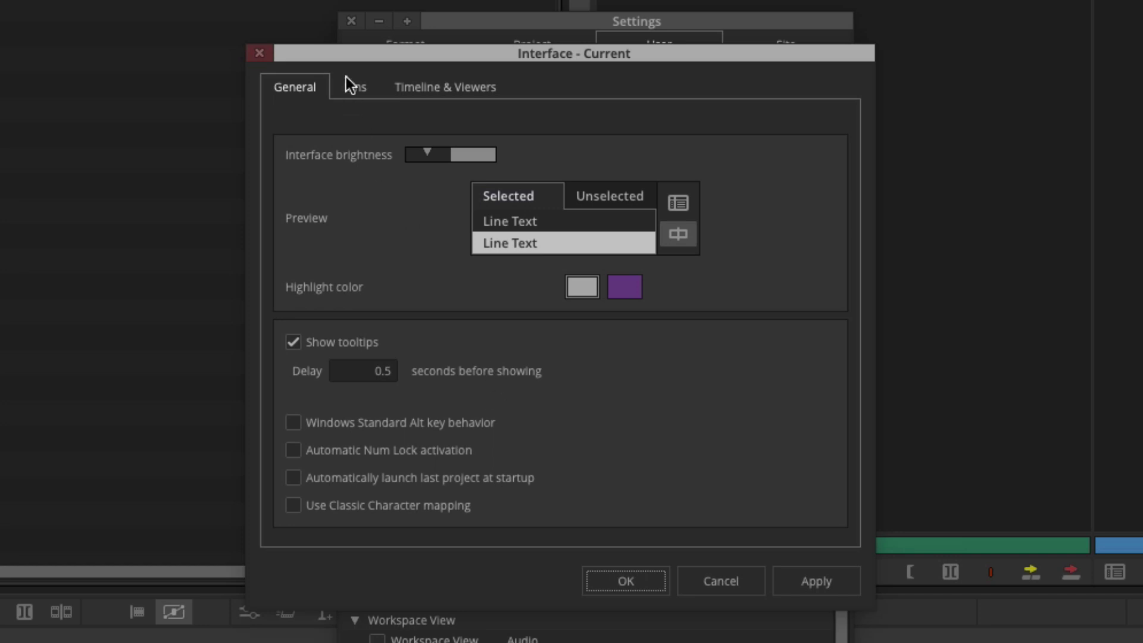
left_click(353, 87)
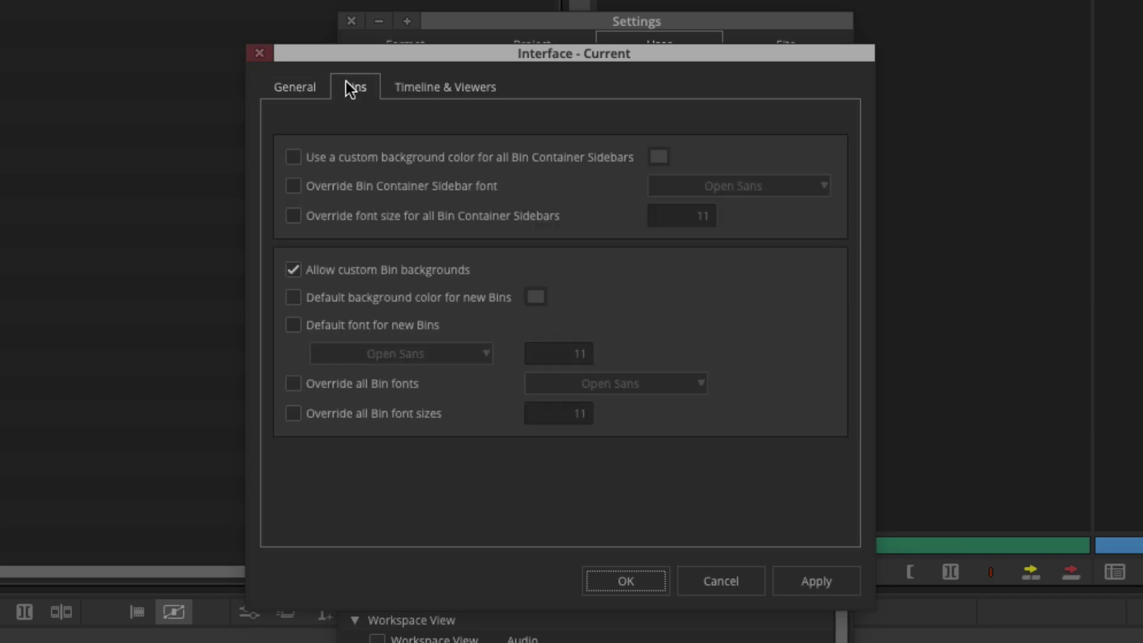
left_click(441, 87)
left_click(355, 87)
left_click(298, 89)
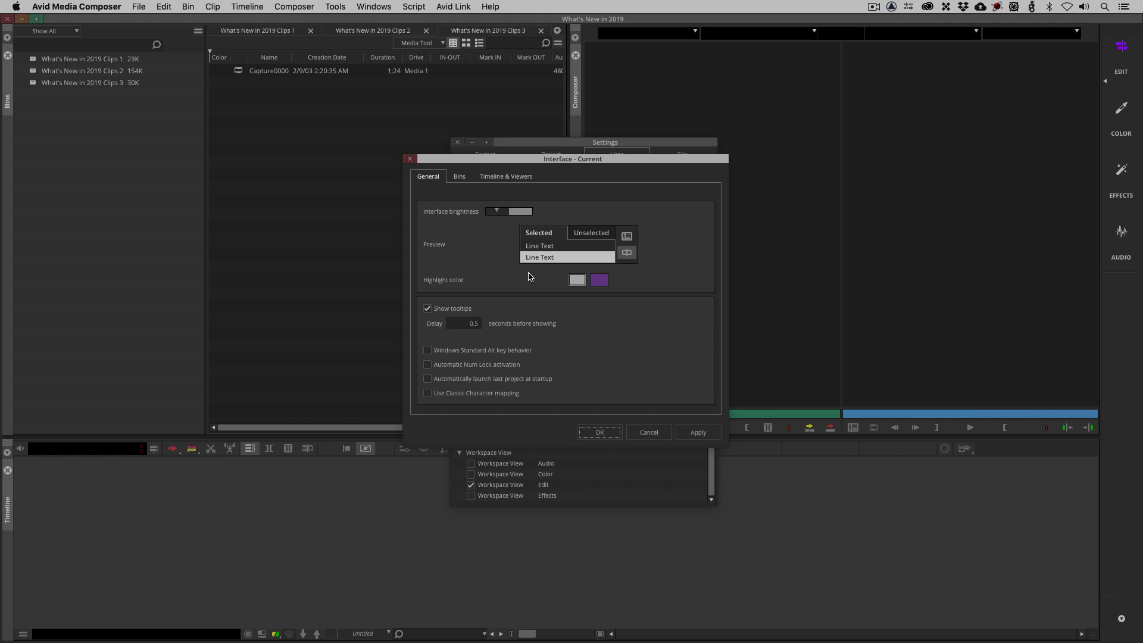
left_click(648, 431)
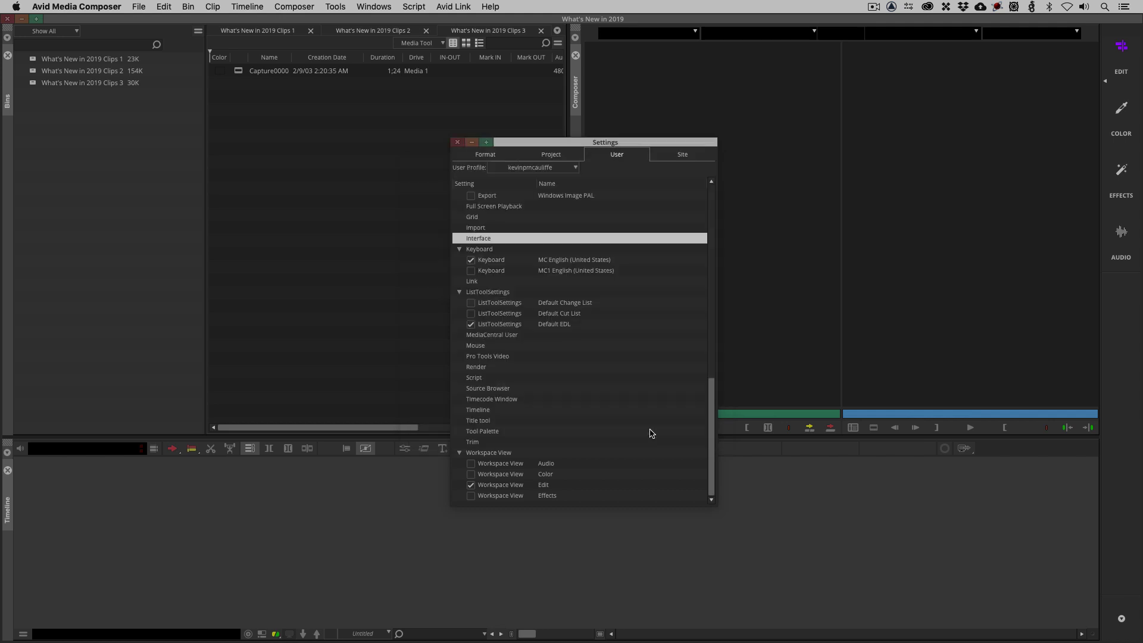
Accept the Timeline settings with White and Black Timeline Text, then close the Settings window
double_click(489, 409)
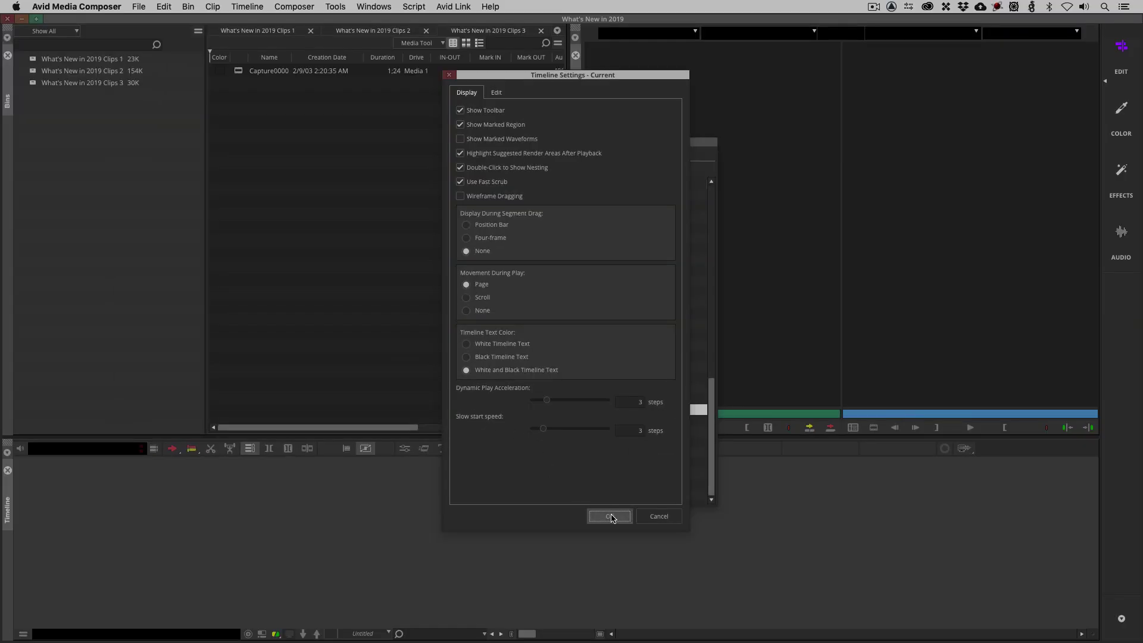
left_click(611, 517)
left_click_drag(535, 142, 666, 143)
left_click(587, 142)
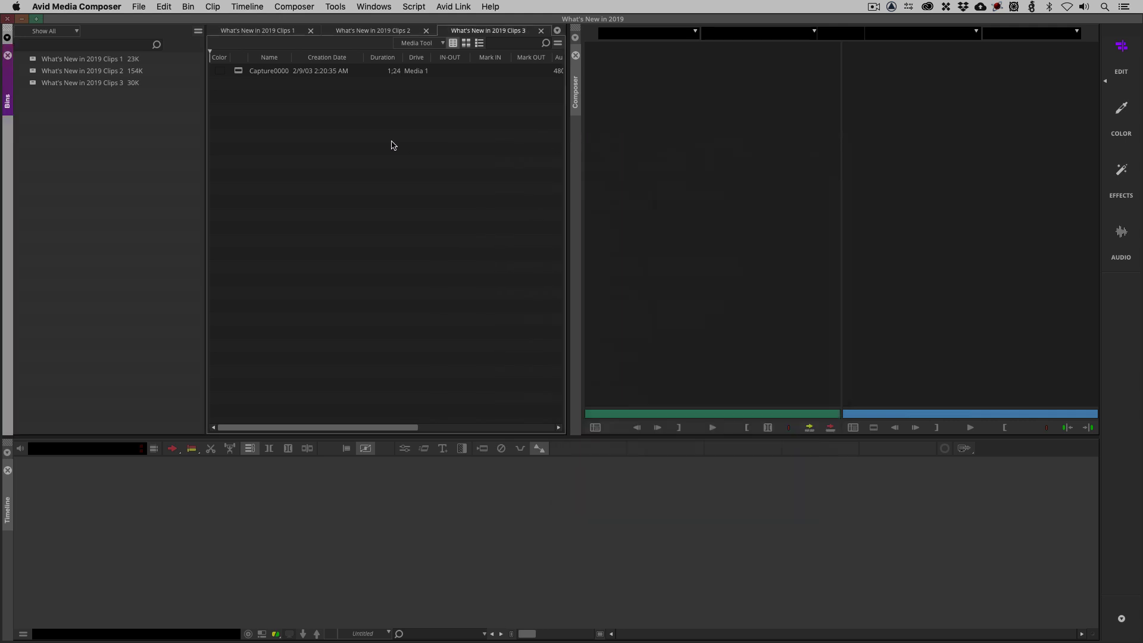
Open the Clips 2 bin and load Untitled Sequence.01 into the timeline
double_click(33, 73)
double_click(236, 72)
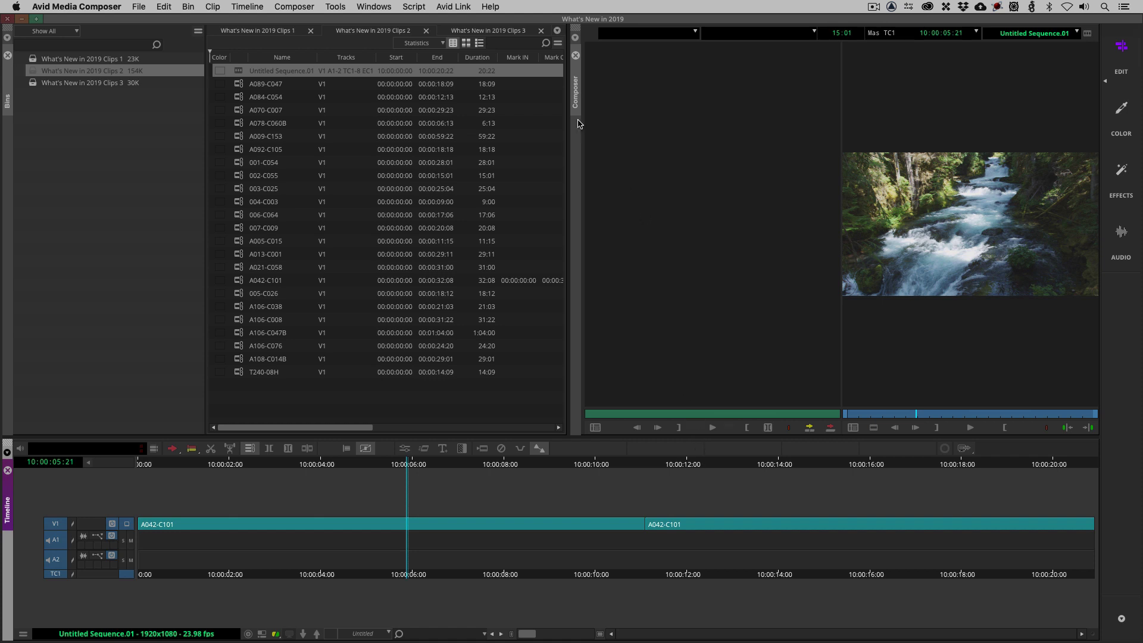
Switch the bin to enlarged frame view and change the frame shown in A106-C038's thumbnail
left_click(466, 43)
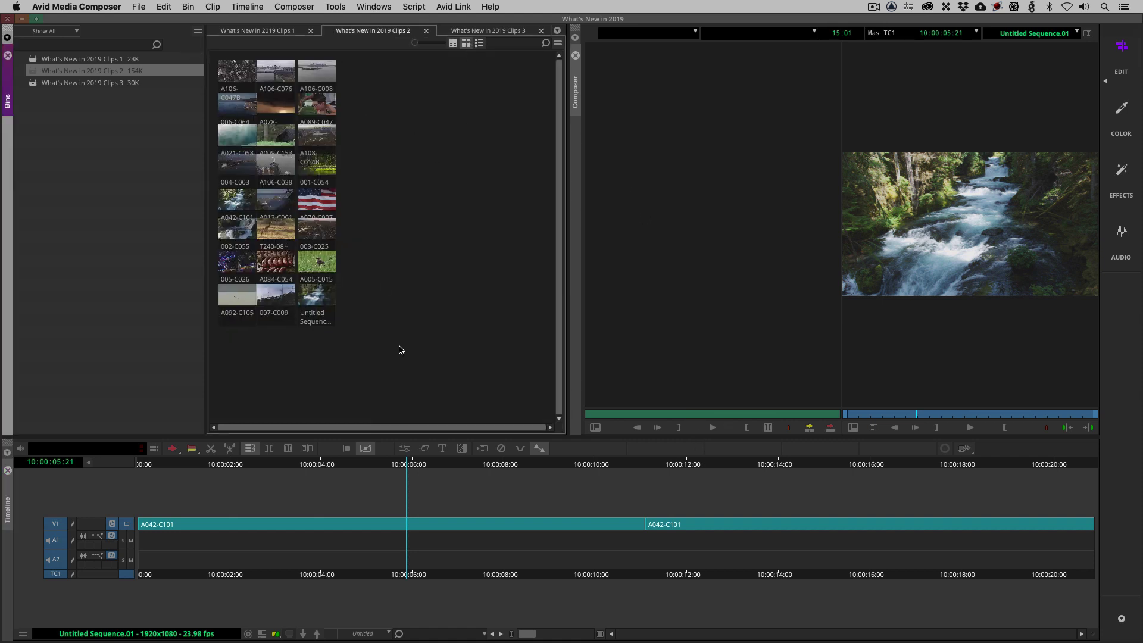
key("super+l")
key("super+l")
key("super+l")
key("super+l")
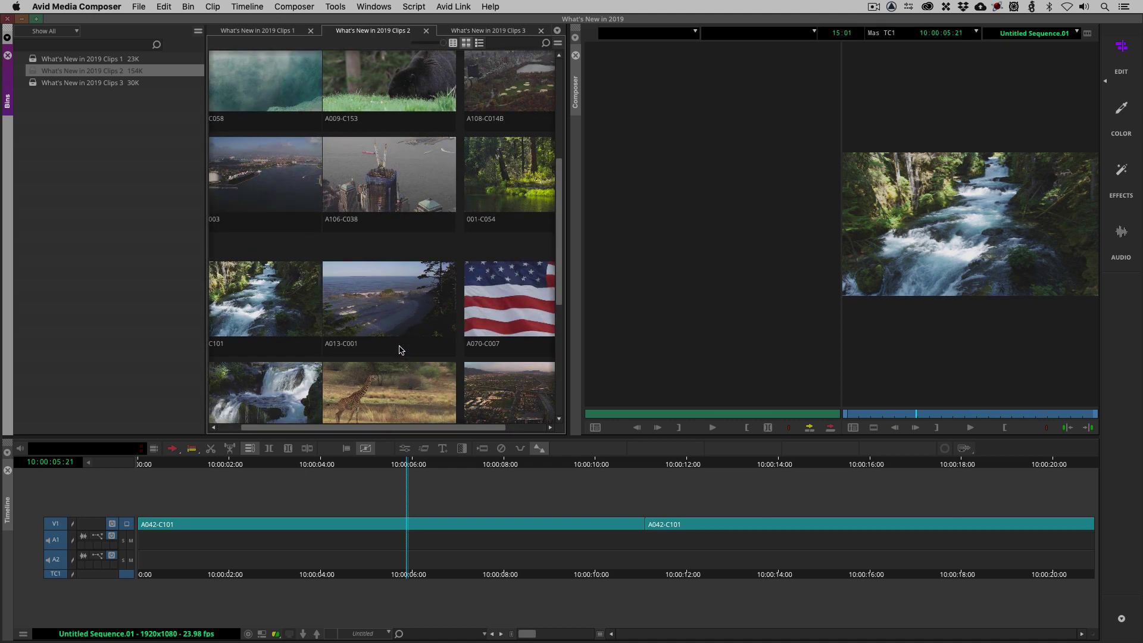
left_click(391, 181)
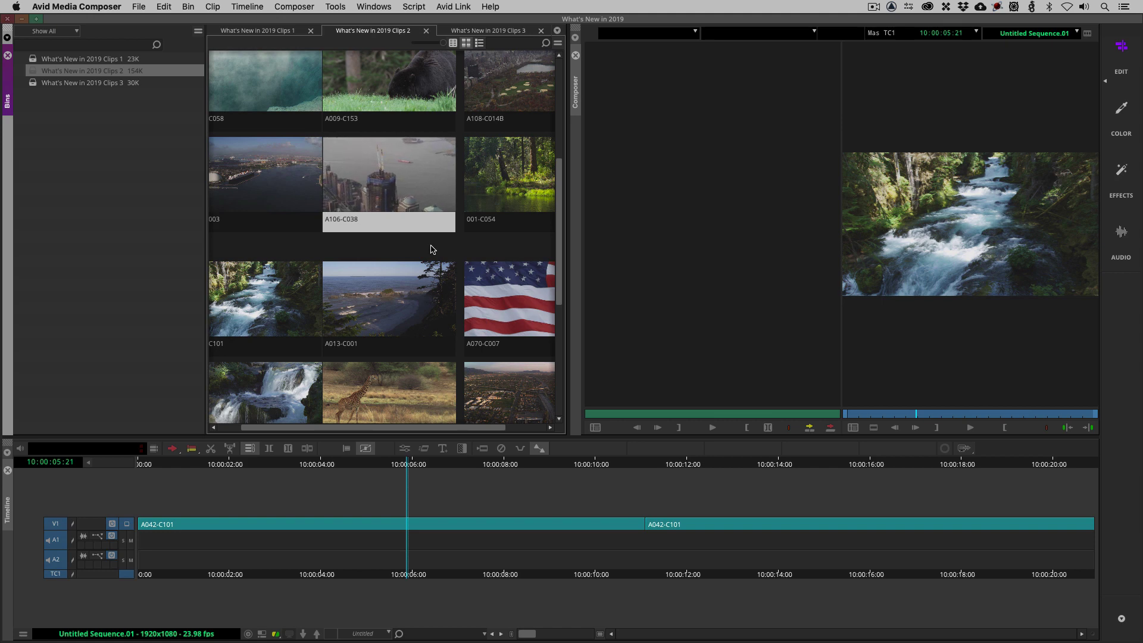
left_click(414, 222)
Give clip A106-C038 a yellow clip colour and return the bin to text view
right_click(377, 167)
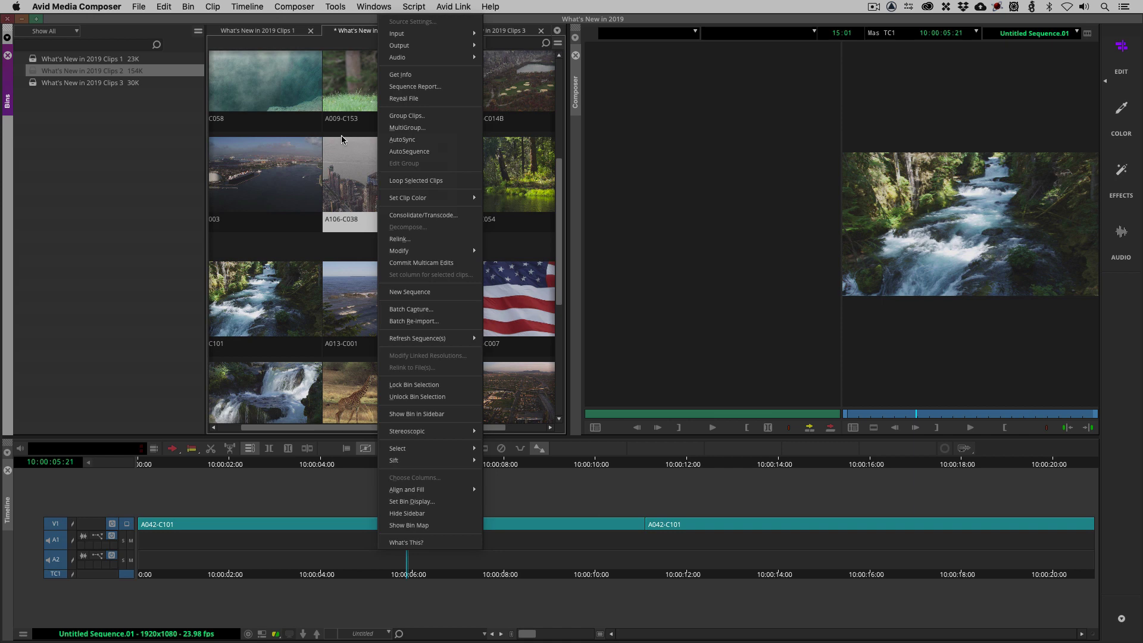
mouse_move(425, 198)
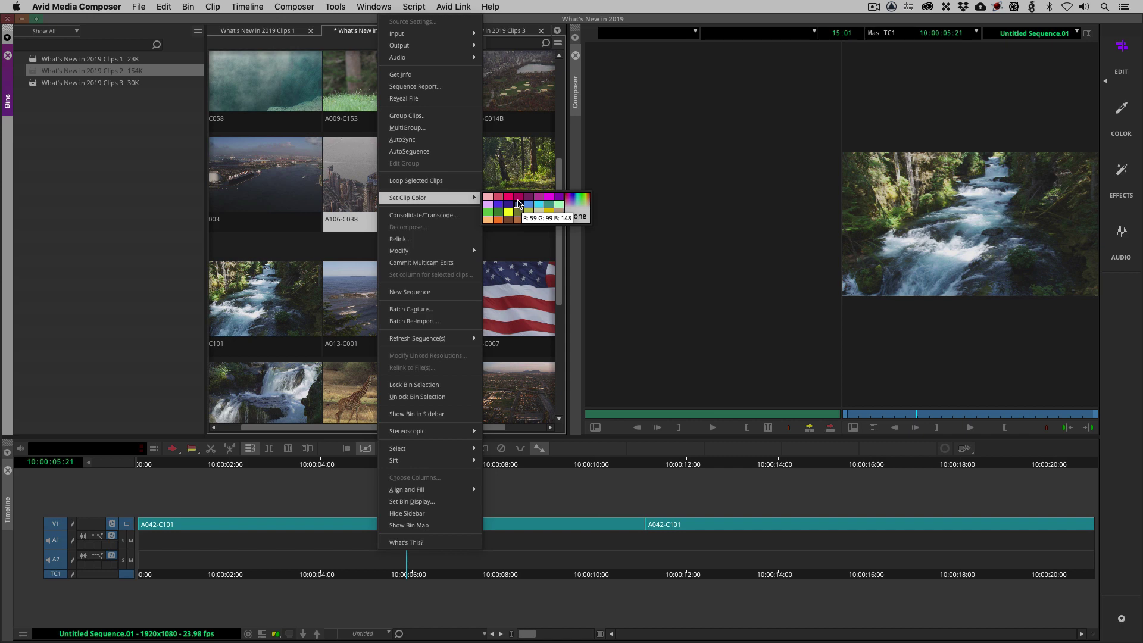
left_click(514, 219)
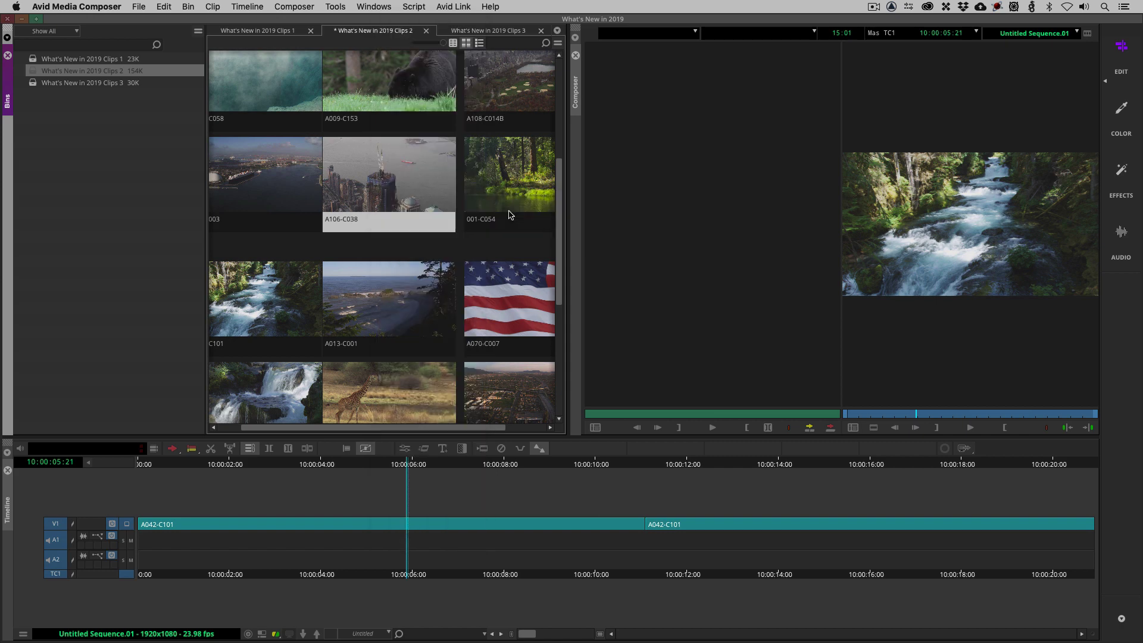
left_click(456, 44)
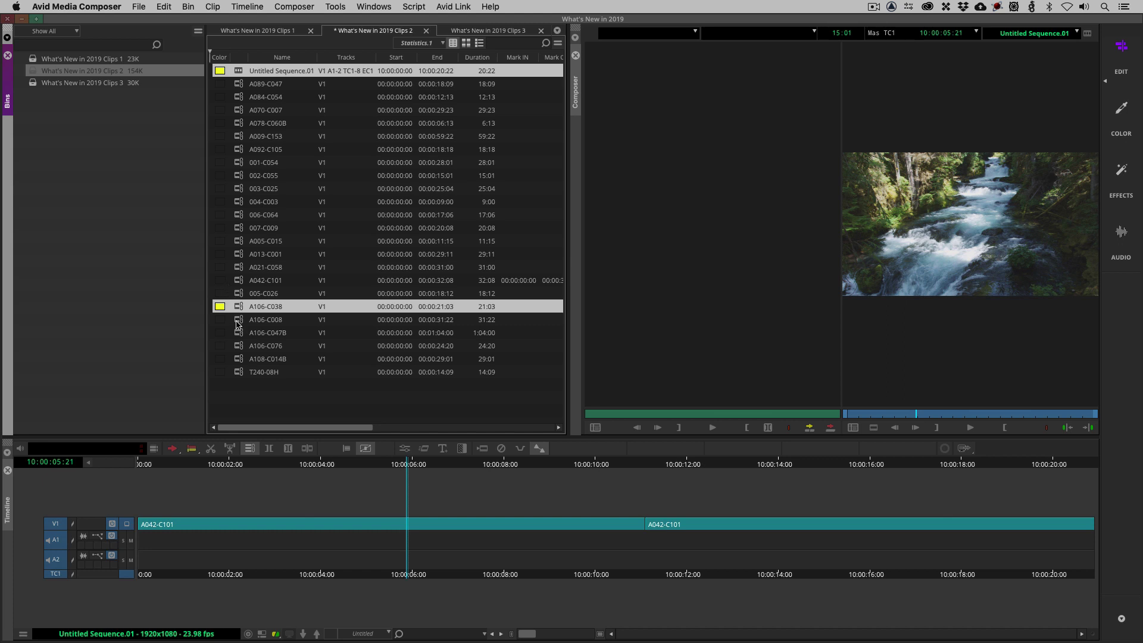
Deselect the bin items, check the timeline options, and select the first A042-C101 segment on V1
left_click(295, 395)
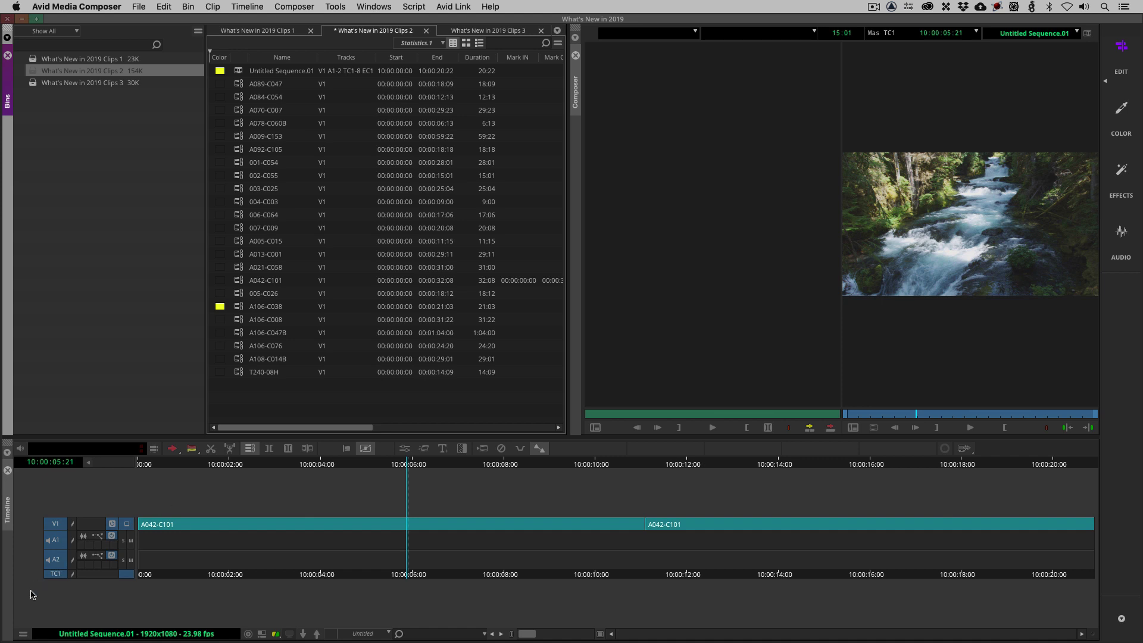
left_click(23, 634)
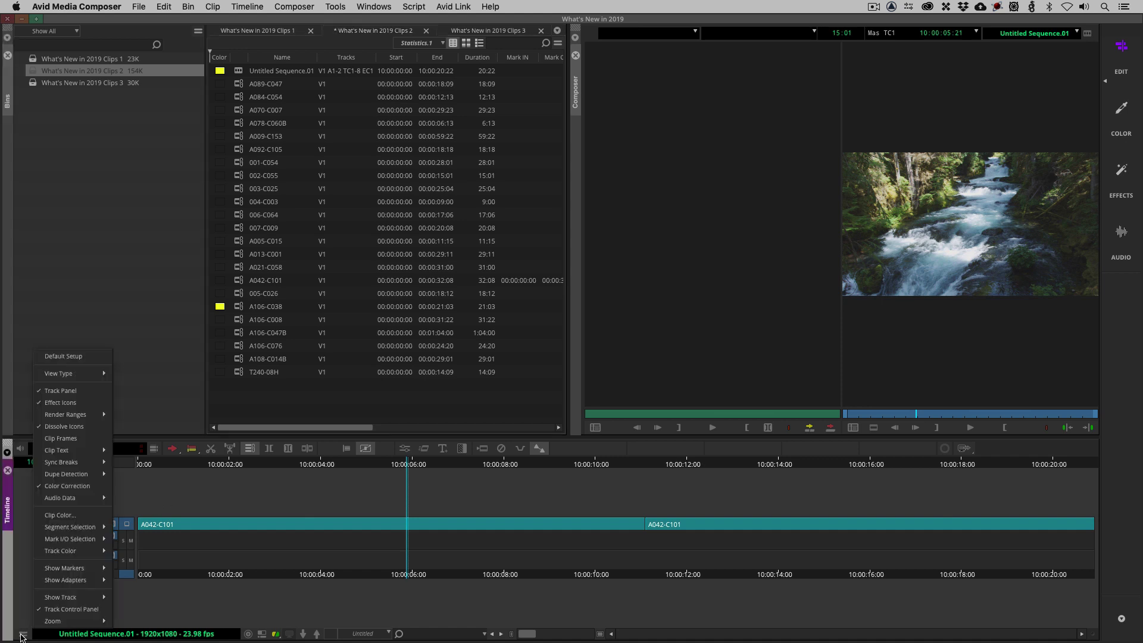
mouse_move(72, 530)
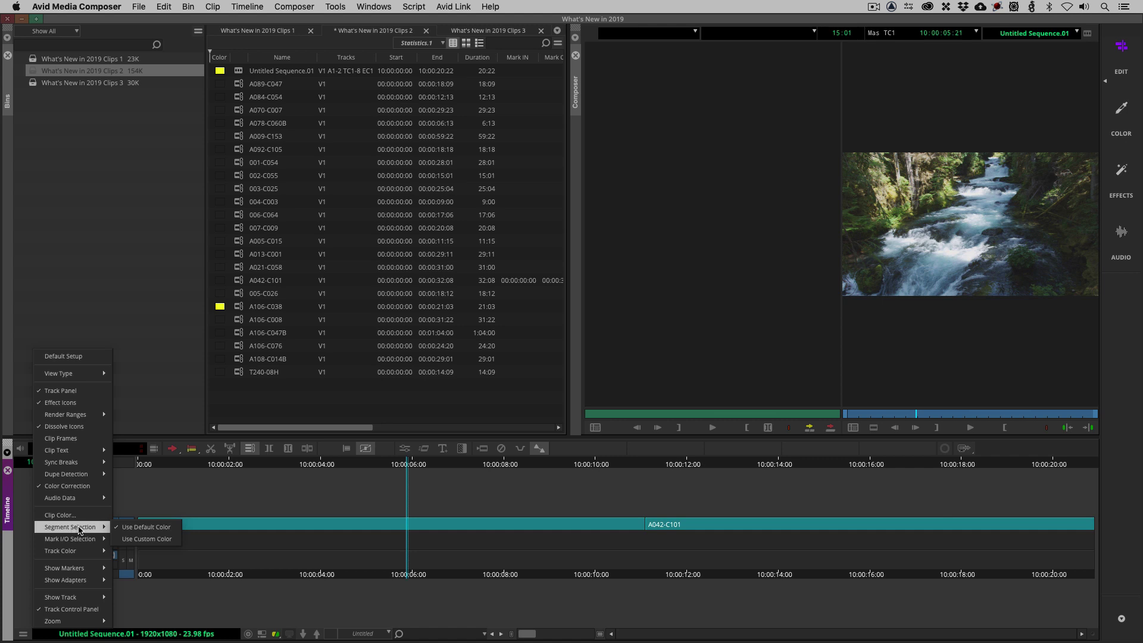
left_click(136, 510)
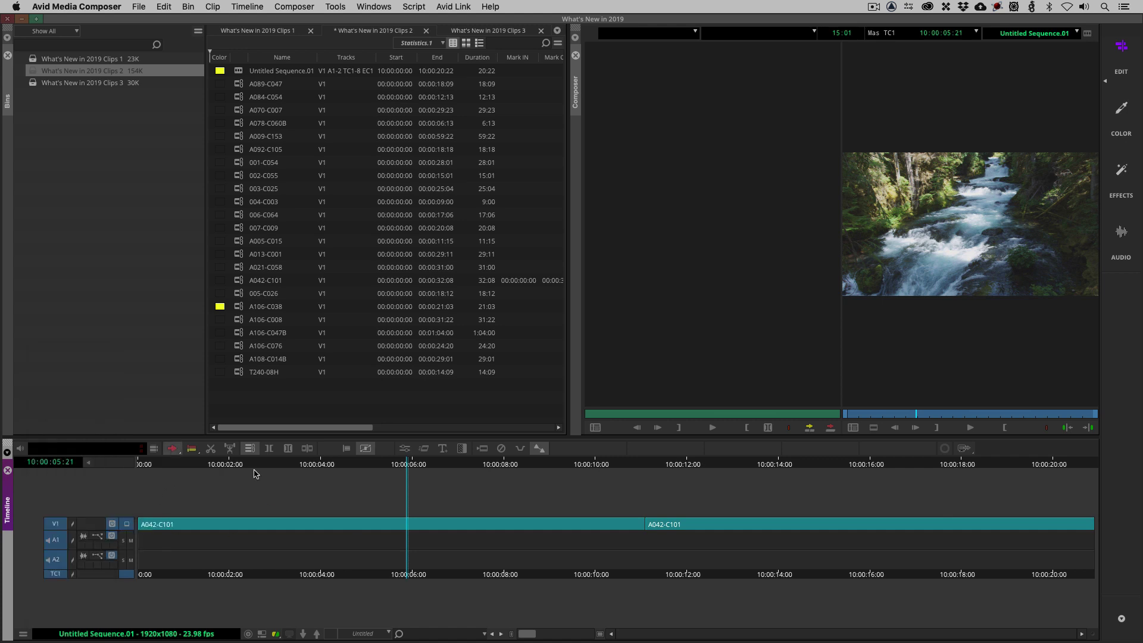
left_click(360, 524)
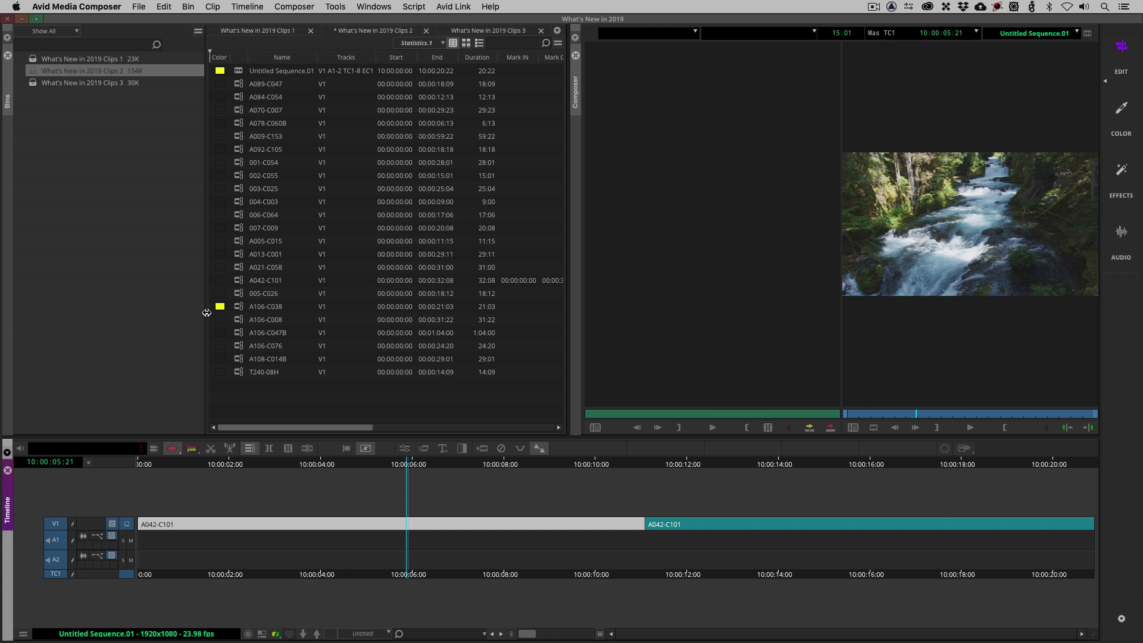
Set Segment Selection to use a custom full-brightness yellow colour
left_click(22, 633)
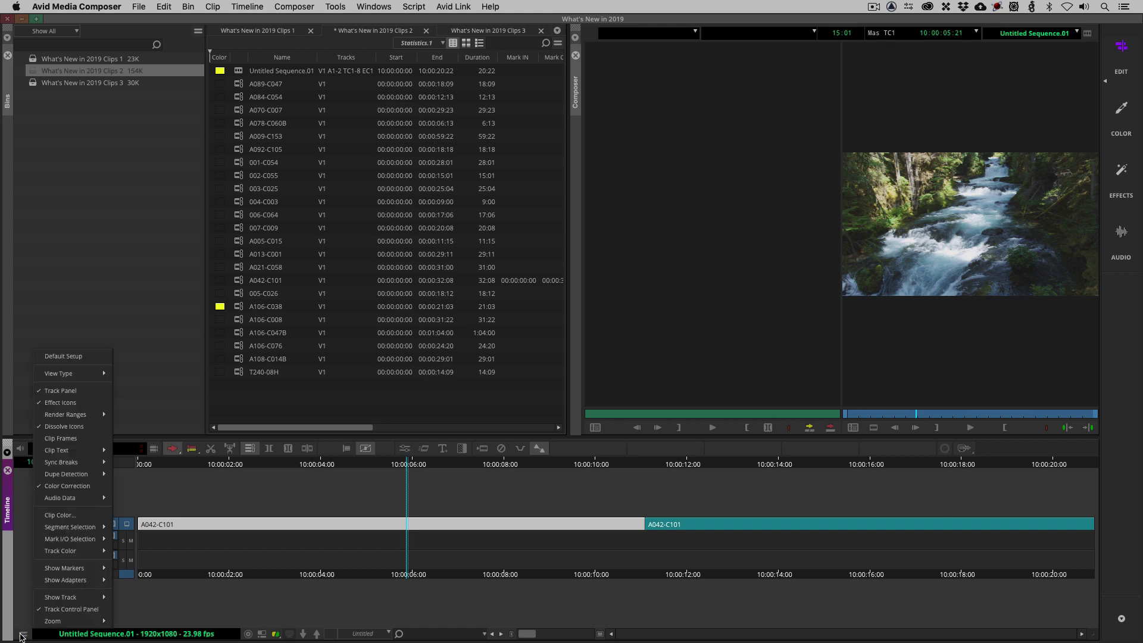
mouse_move(77, 530)
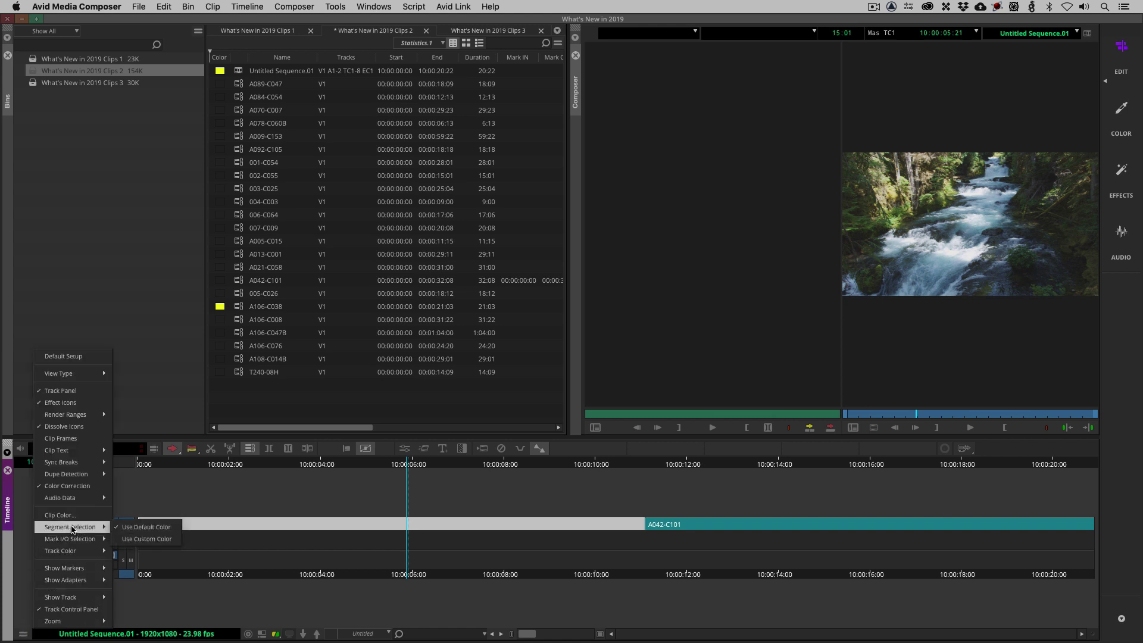
left_click(136, 541)
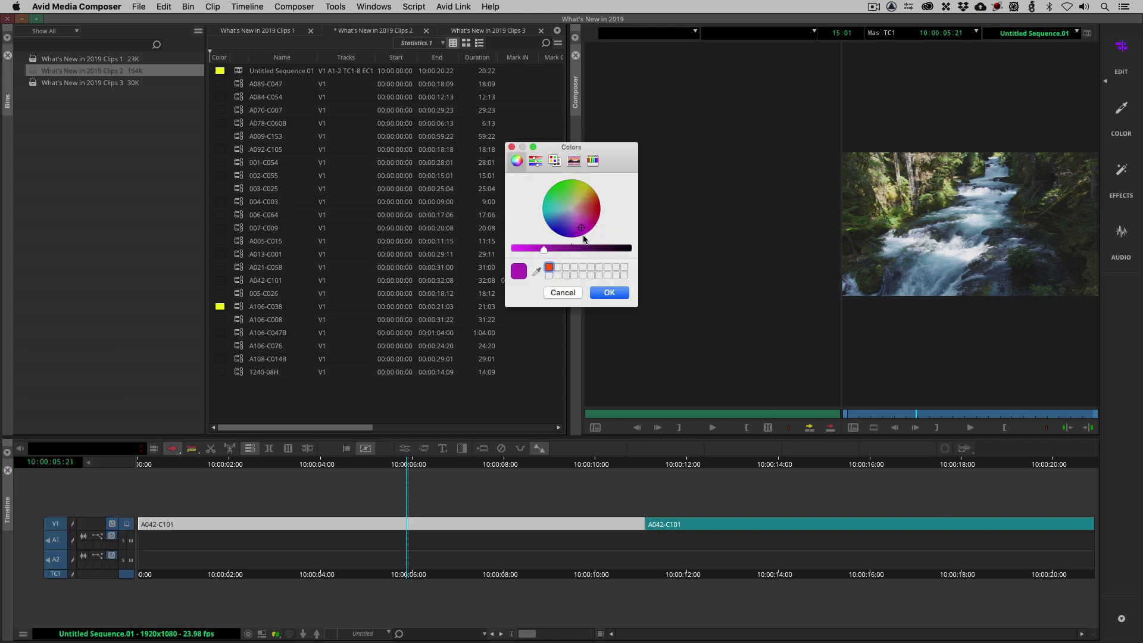
left_click_drag(543, 250, 480, 254)
left_click(591, 197)
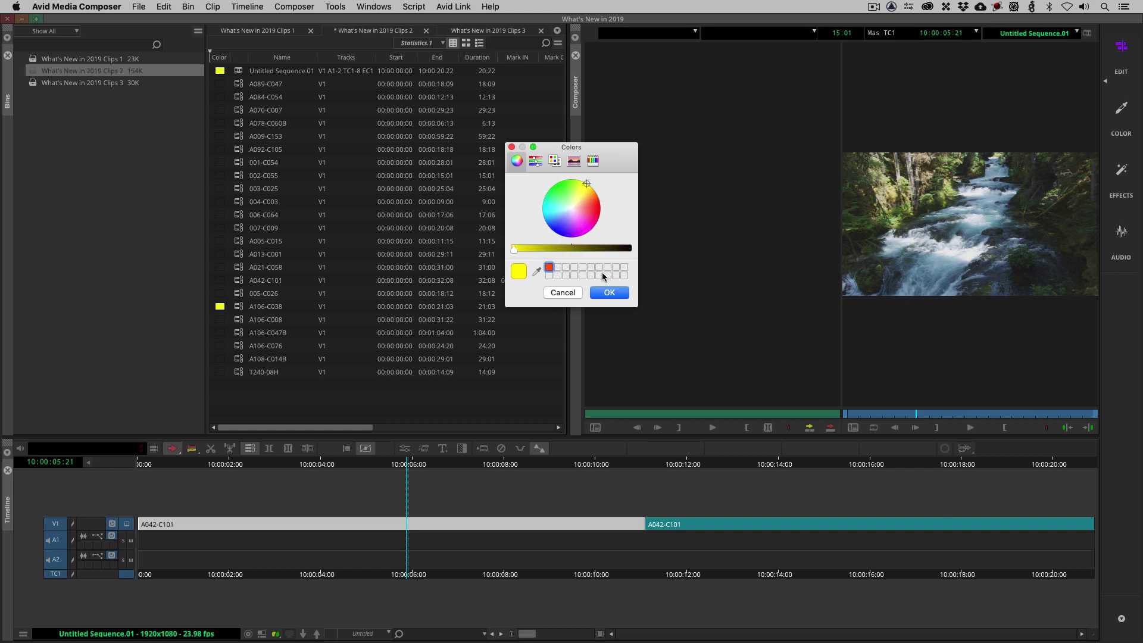
left_click(608, 292)
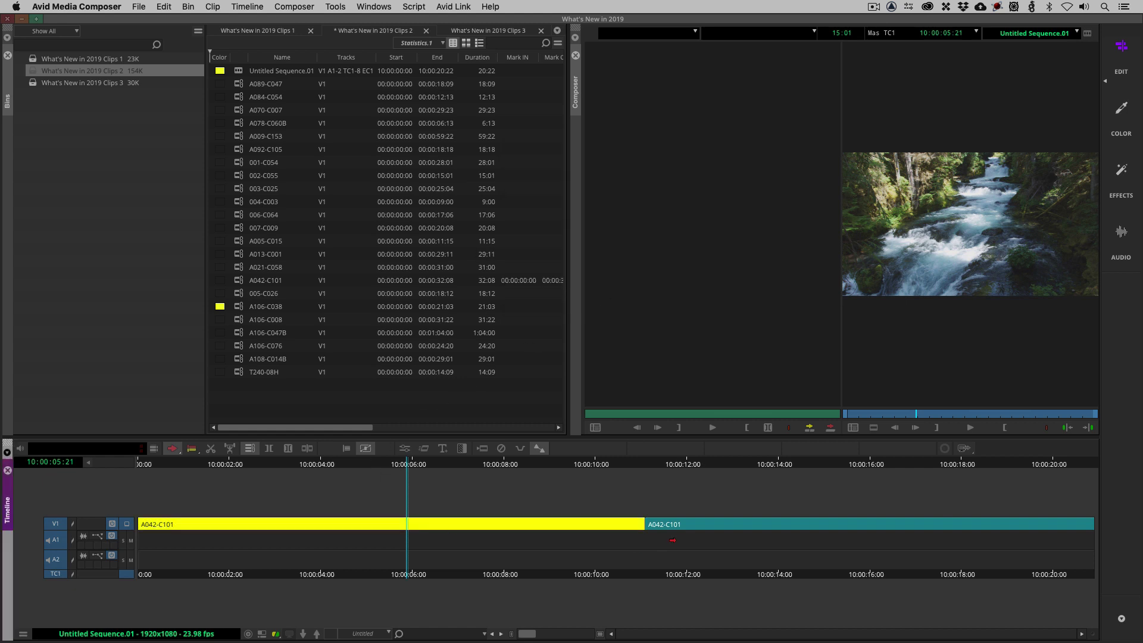
Compare the yellow highlight by alternating selection between the first and second V1 segments
left_click(686, 525)
left_click(545, 523)
left_click(662, 526)
left_click(560, 523)
Mark In at 10:00:05:21 and Out at 10:00:11:22 on V1 only, excluding A1 and A2
left_click(173, 448)
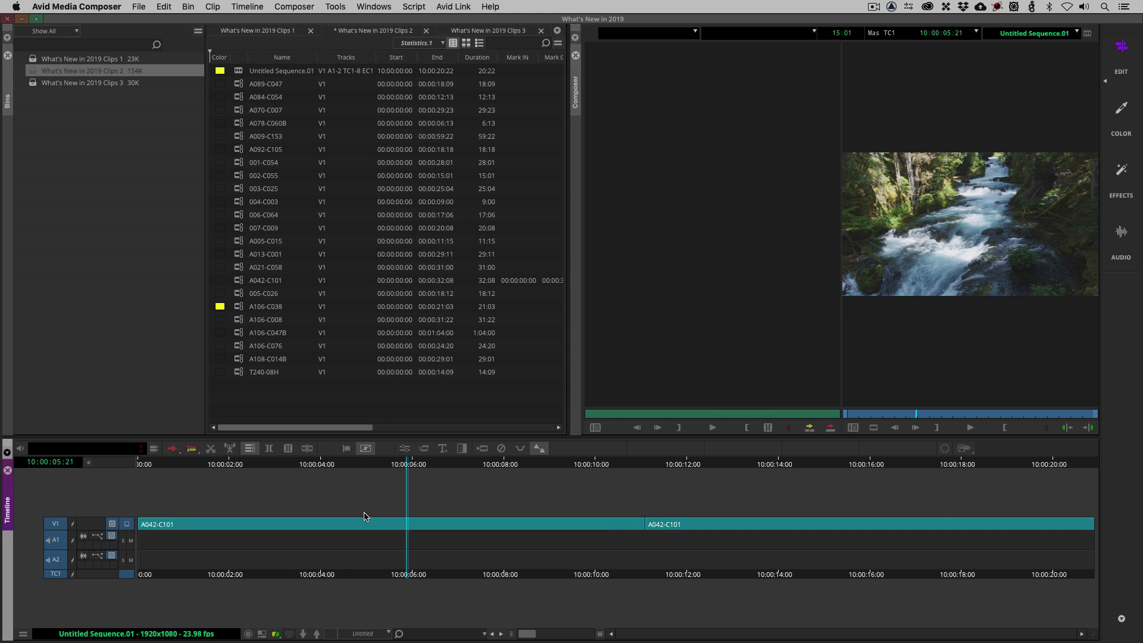
key("i")
left_click_drag(476, 531, 685, 531)
key("o")
left_click(55, 560)
left_click(56, 540)
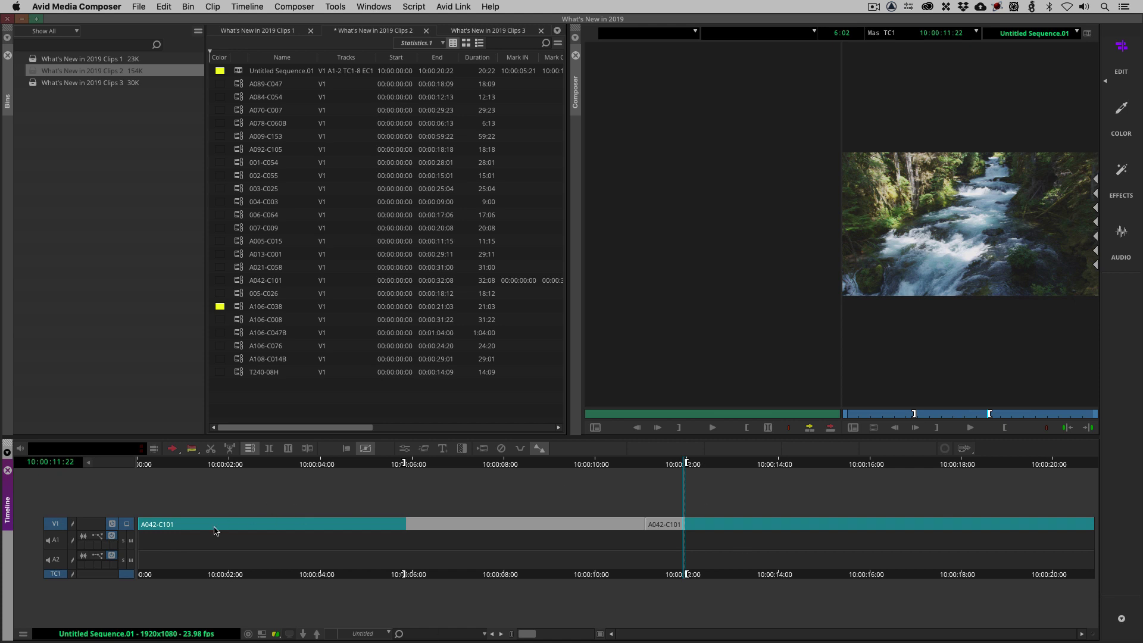
Set Mark I/O Selection to use a custom full-brightness yellow colour
left_click(23, 633)
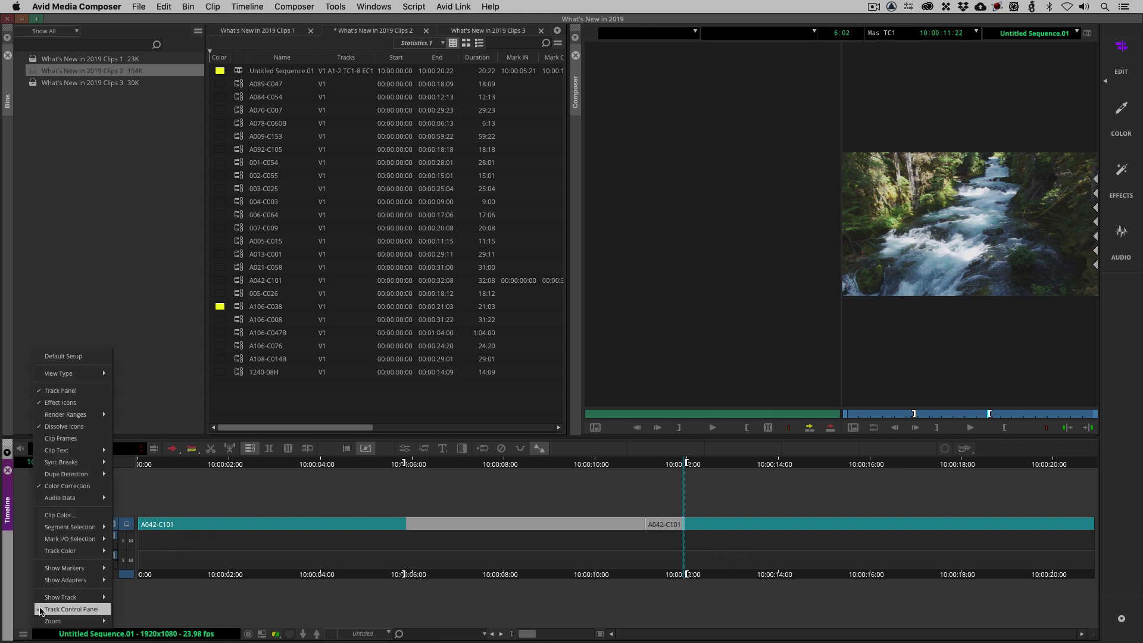
mouse_move(66, 547)
left_click(143, 548)
left_click_drag(558, 252, 480, 254)
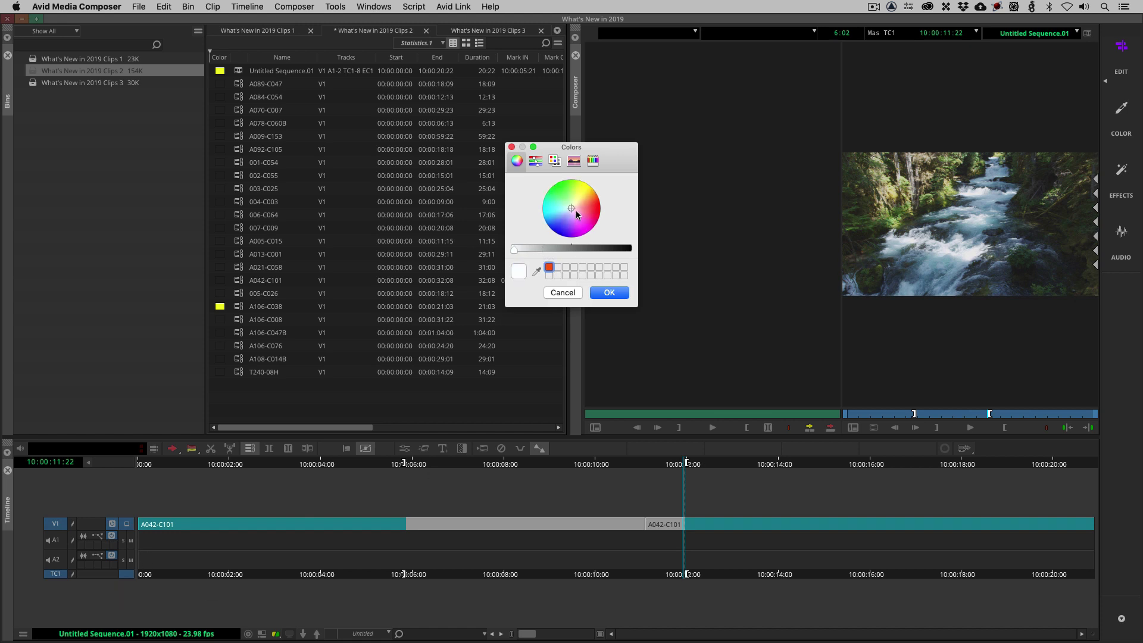
left_click(586, 191)
left_click(610, 293)
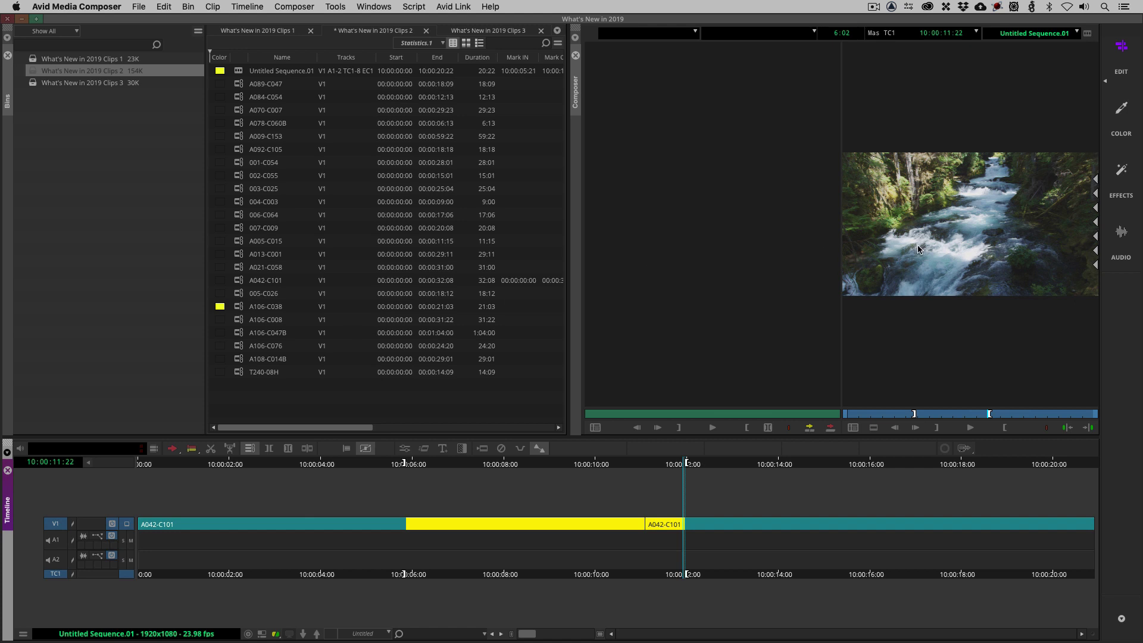
Mark the In point at 10:00:11:22 and start exporting the sequence from the record monitor
key("i")
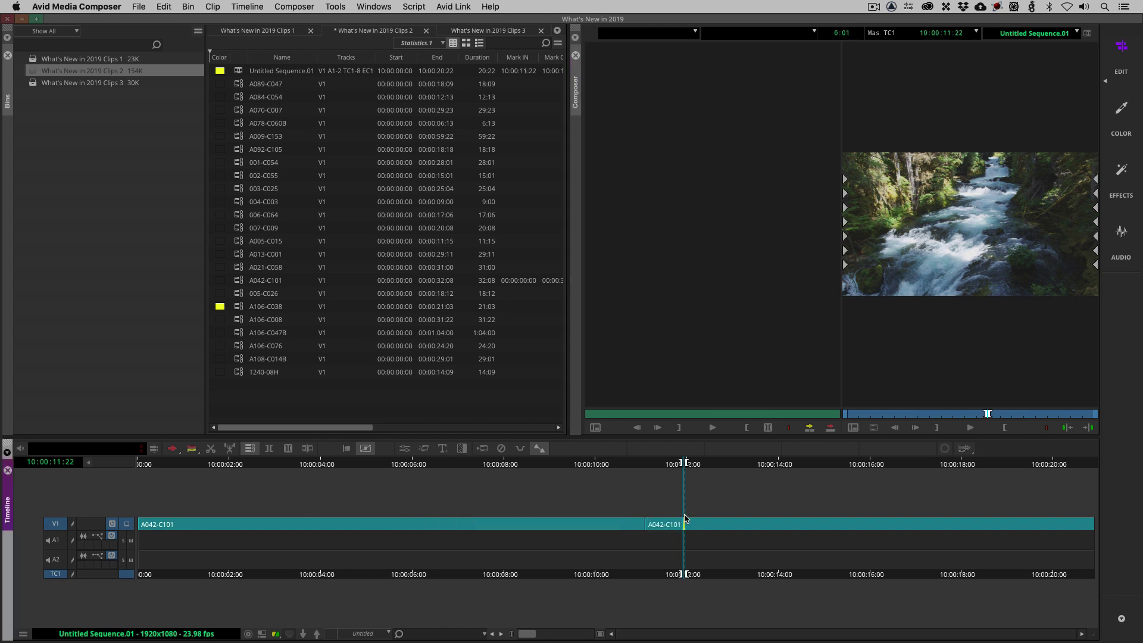
right_click(897, 240)
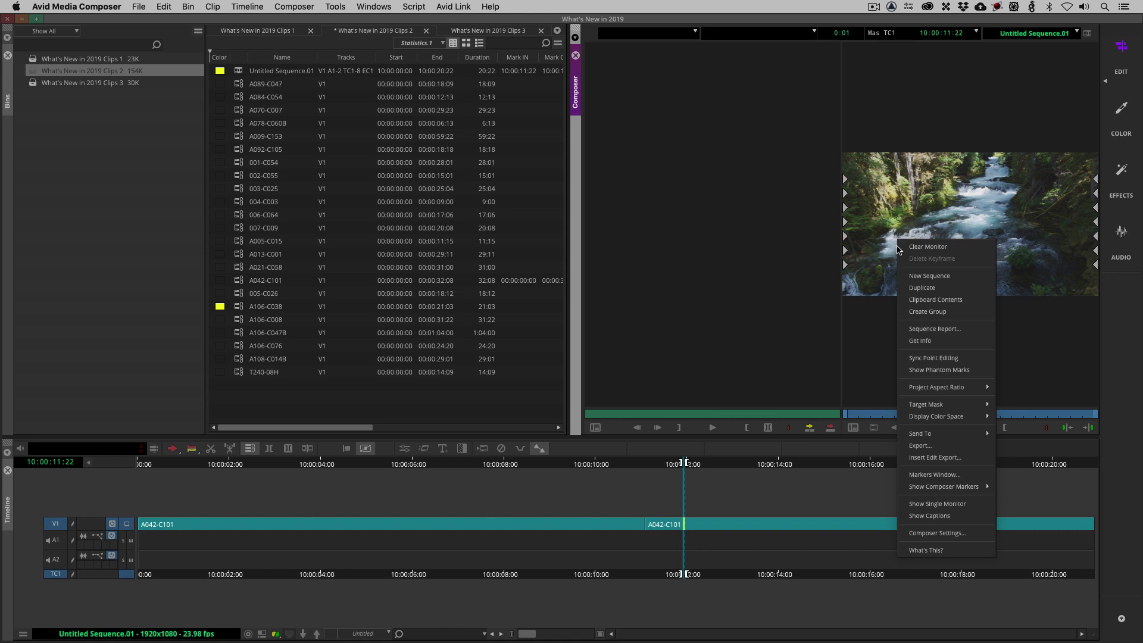
left_click(921, 446)
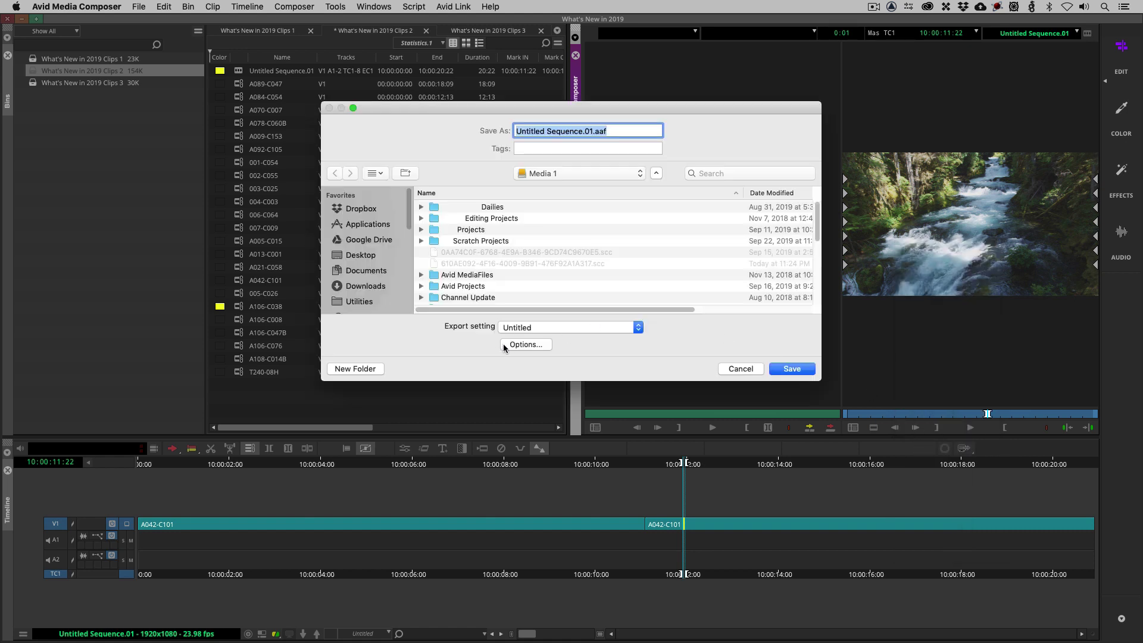
Set Export As to Graphic, review the available graphic formats, then cancel the export
left_click(528, 344)
left_click(543, 126)
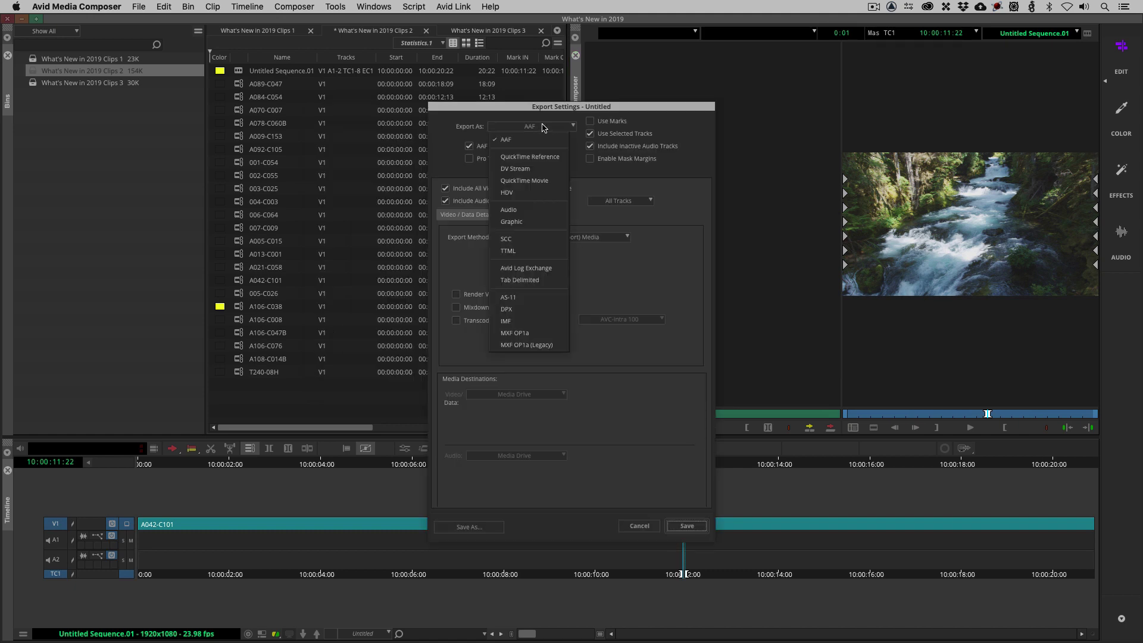
left_click(534, 221)
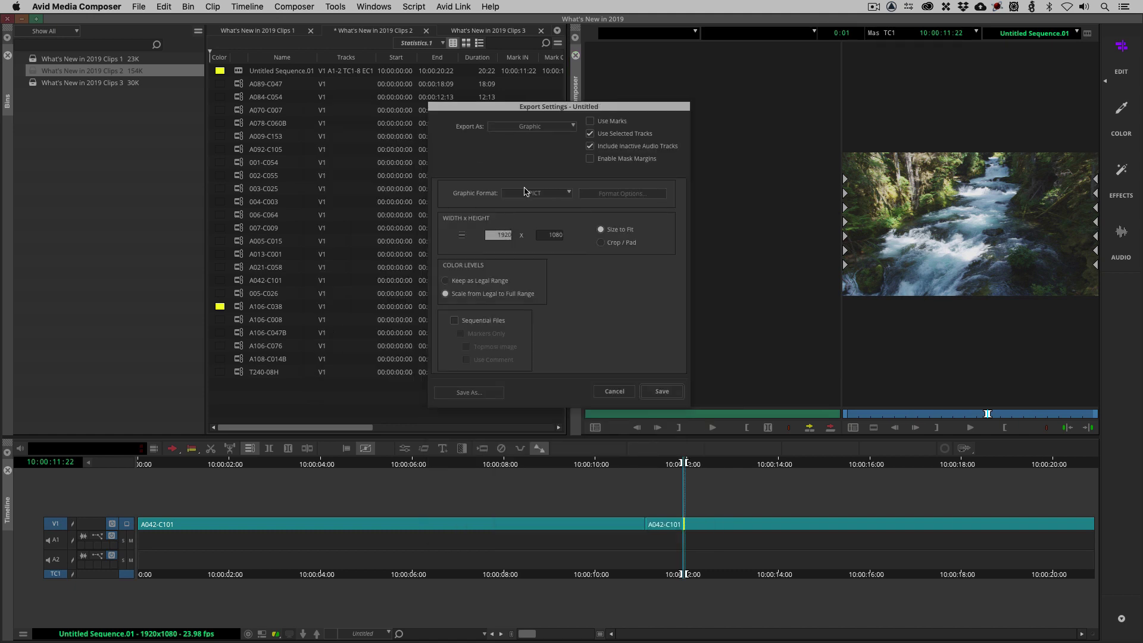
left_click(527, 192)
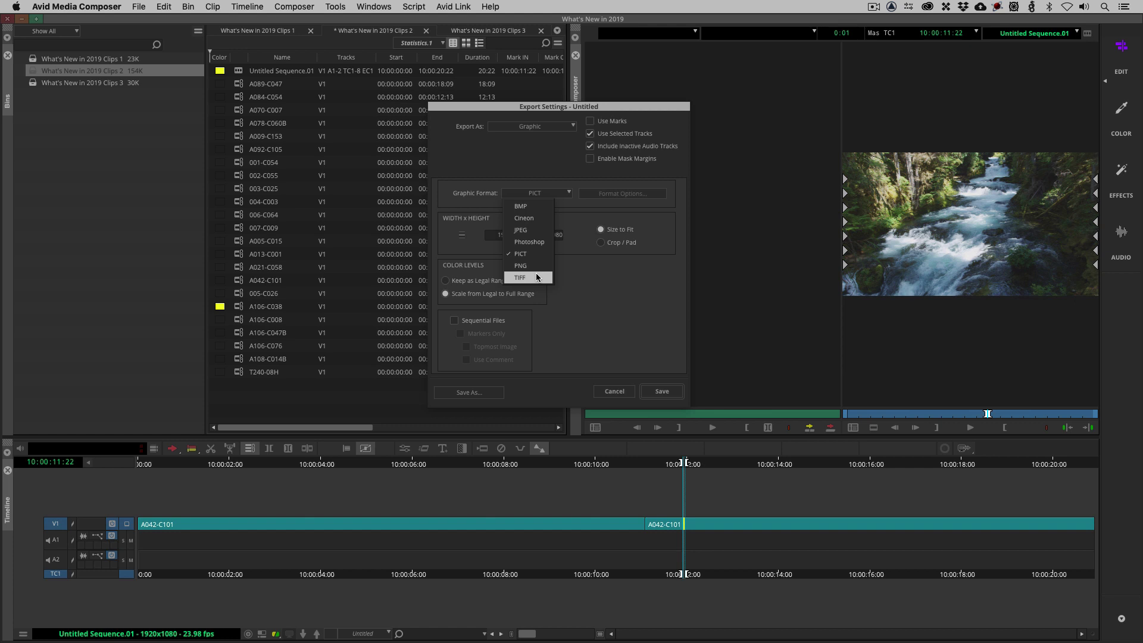
left_click(594, 288)
left_click(619, 392)
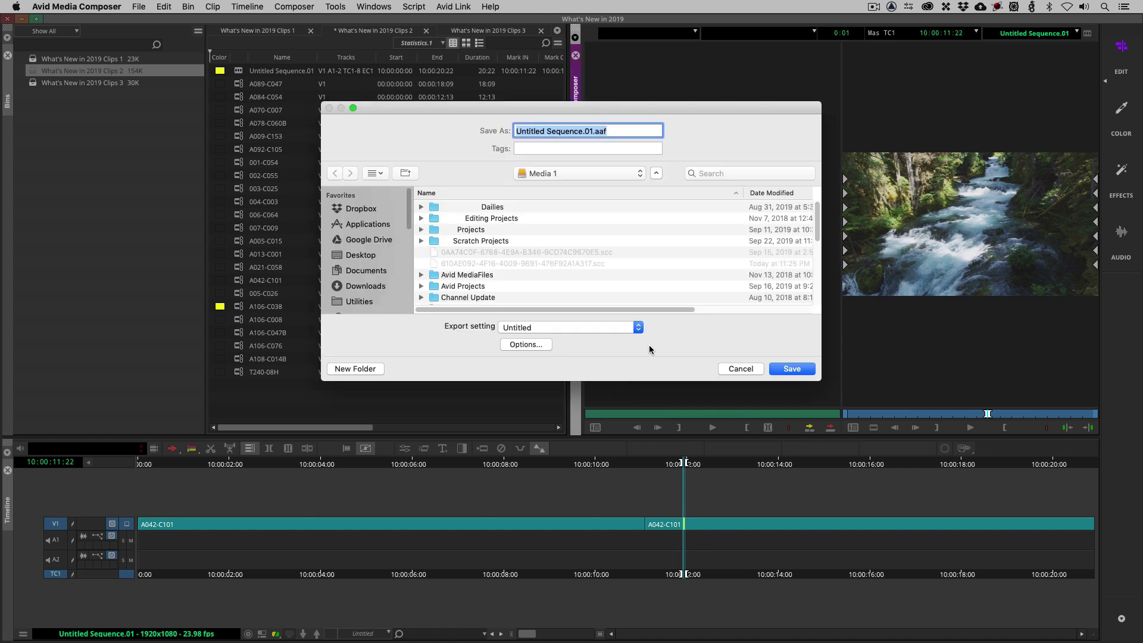
left_click(729, 366)
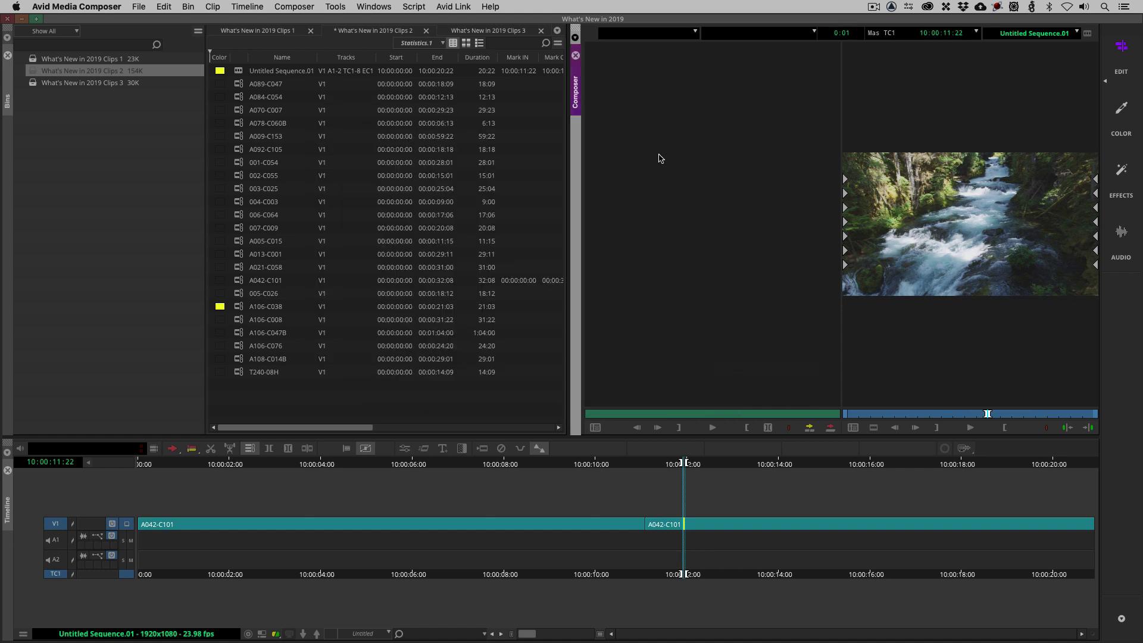